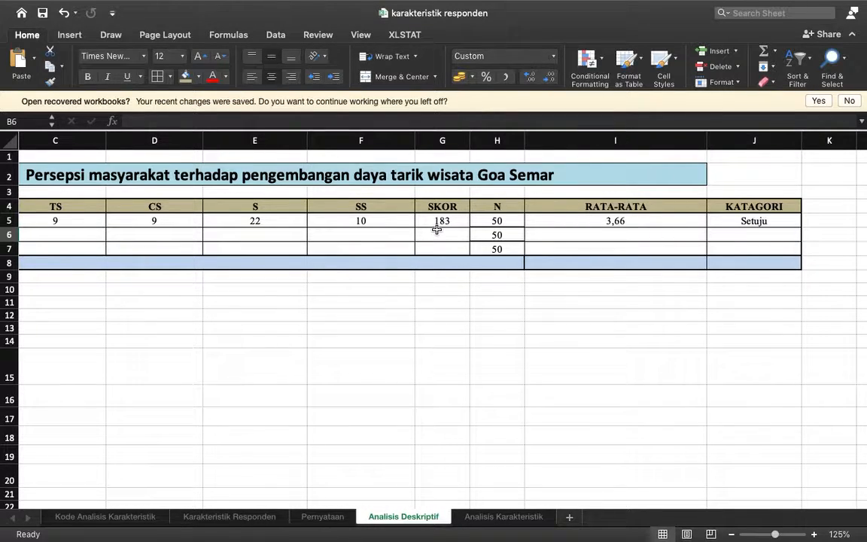
Consult the Pernyataan 2 frequency table in the SPSS output, then fill row 6 of Analisis Deskriptif with STS 0 and TS 8.
scroll(437, 229, left, 10)
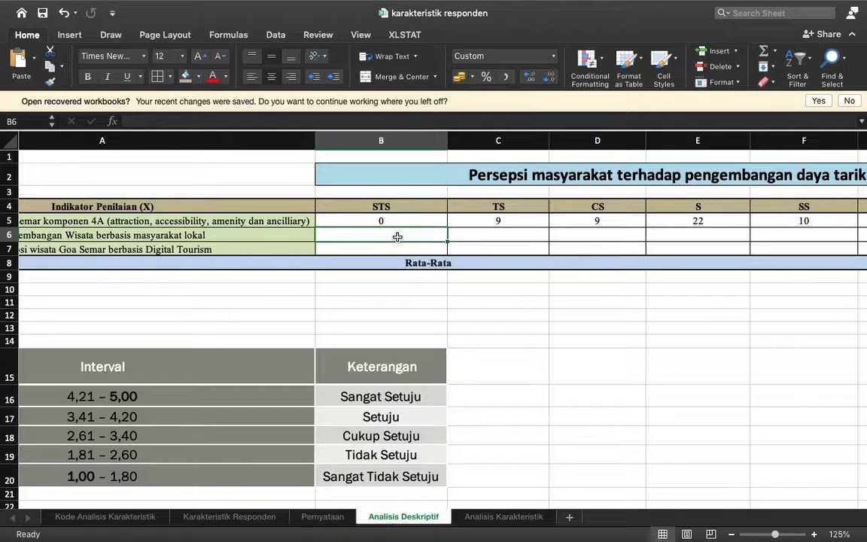
key(ctrl+Up)
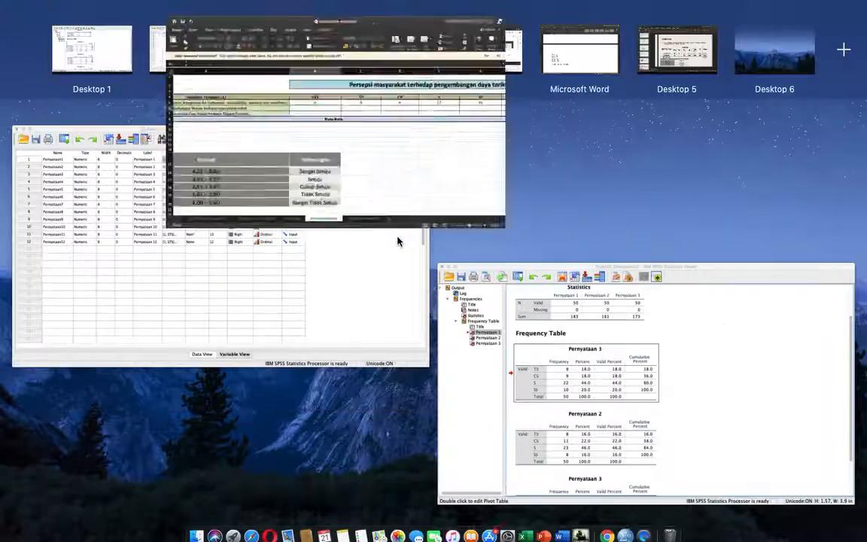
drag(93, 43, 203, 39)
click(203, 39)
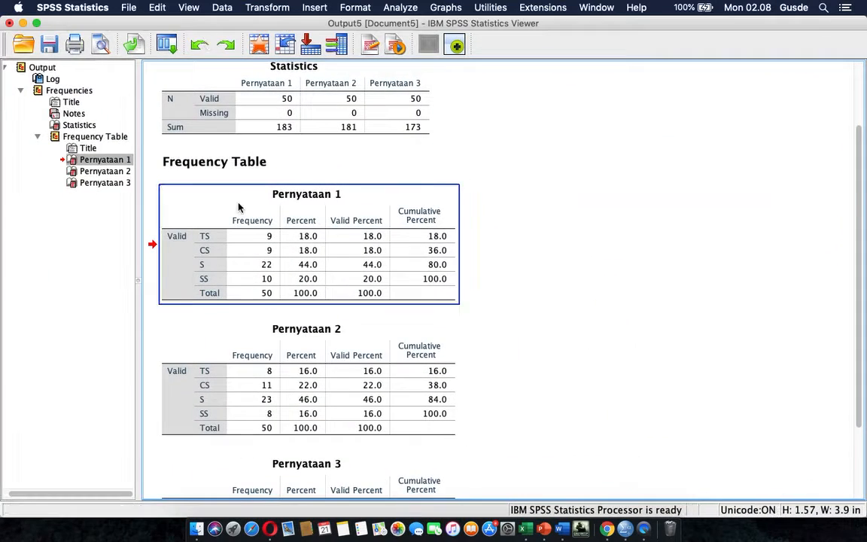
scroll(215, 182, down, 3)
click(277, 271)
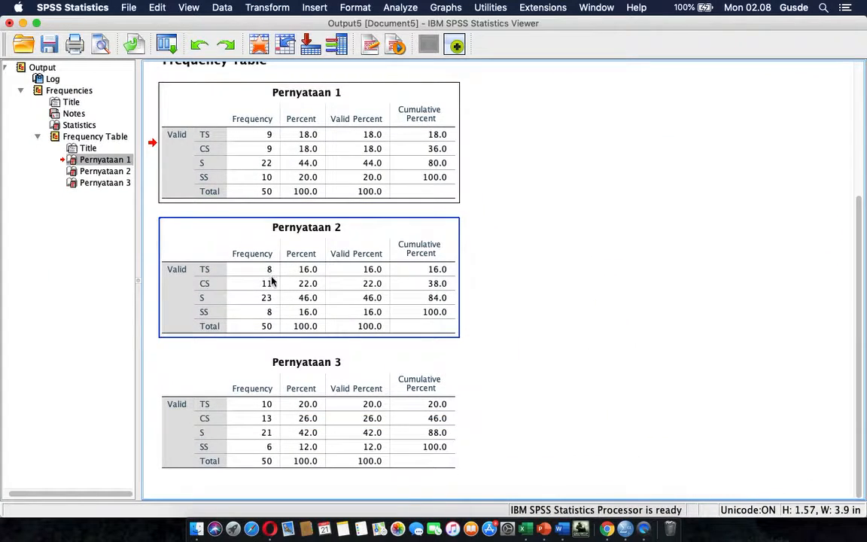
key(ctrl+Right)
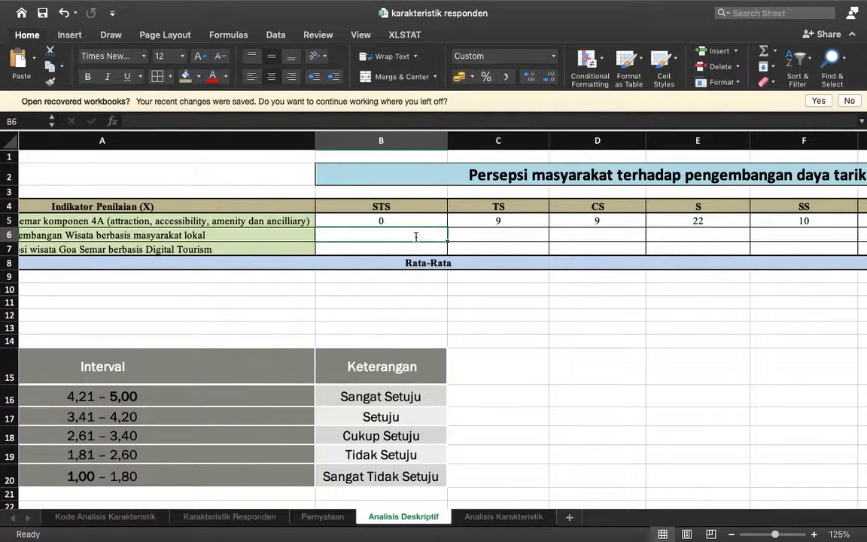
text(0)
click(485, 237)
text(9)
key(BackSpace)
text(8)
Recheck the Pernyataan 2 frequencies in SPSS and enter CS 11, S 23 and SS 8 in row 6 of the Excel table.
key(ctrl+Left)
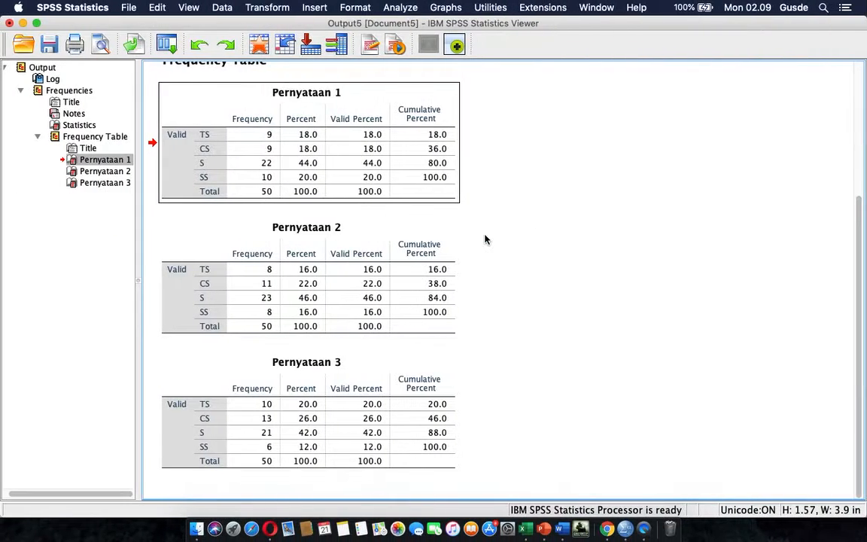
key(ctrl+Right)
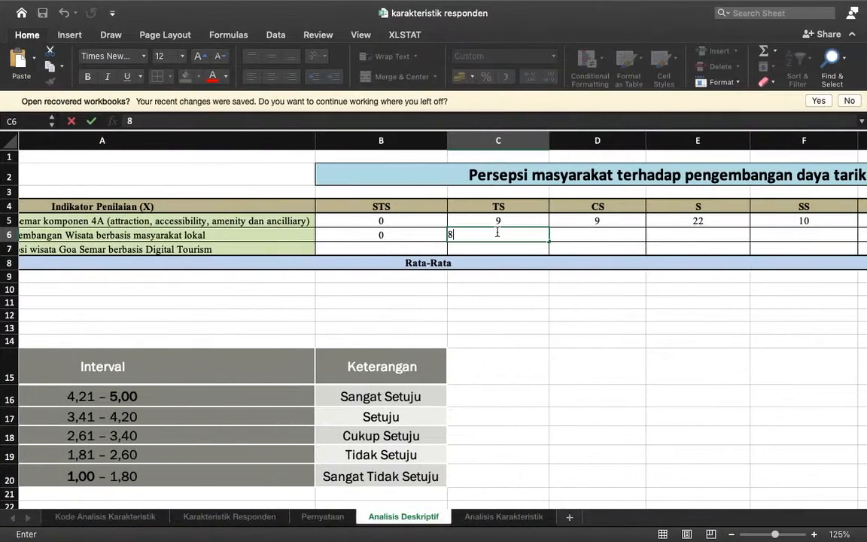
click(575, 234)
text(11)
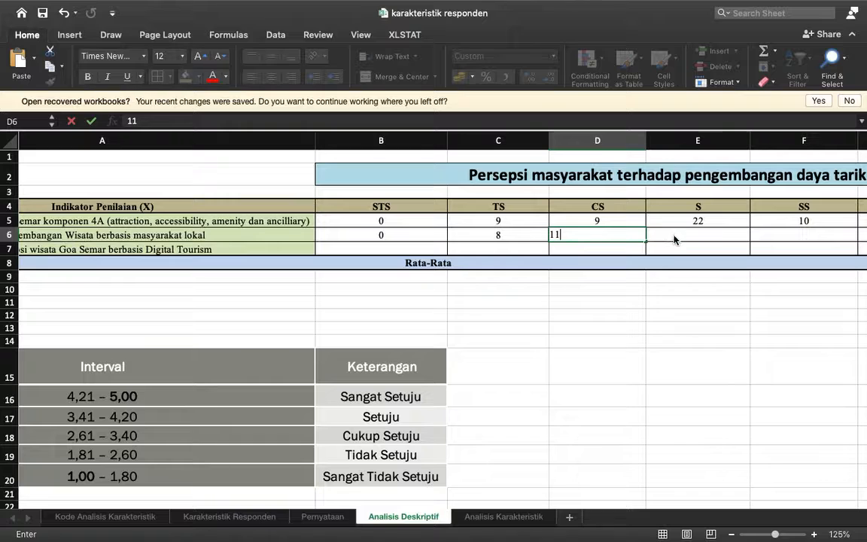
click(662, 235)
text(23)
scroll(699, 277, right, 2)
scroll(699, 277, right, 3)
click(595, 234)
text(8)
key(Tab)
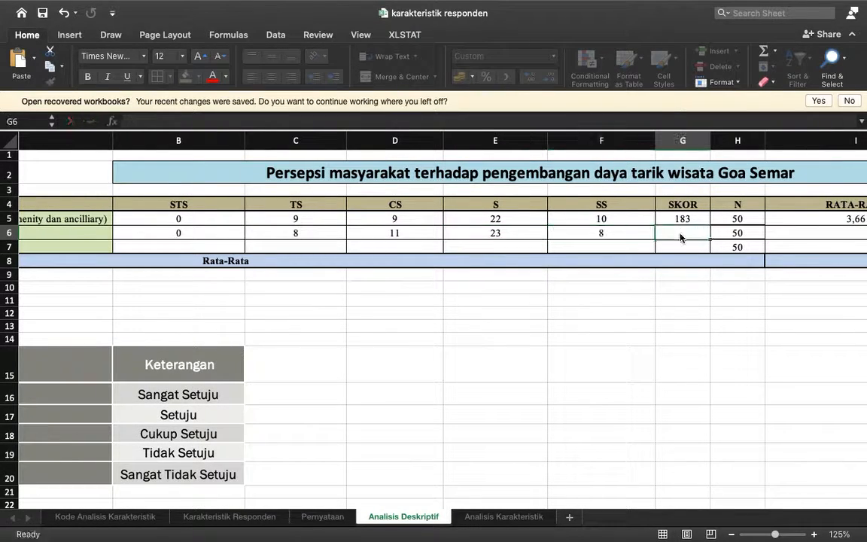
Take the Pernyataan 2 sum from the SPSS Statistics table and enter 181 as the SKOR in row 6 of the Excel sheet.
key(ctrl+Left)
scroll(679, 238, up, 5)
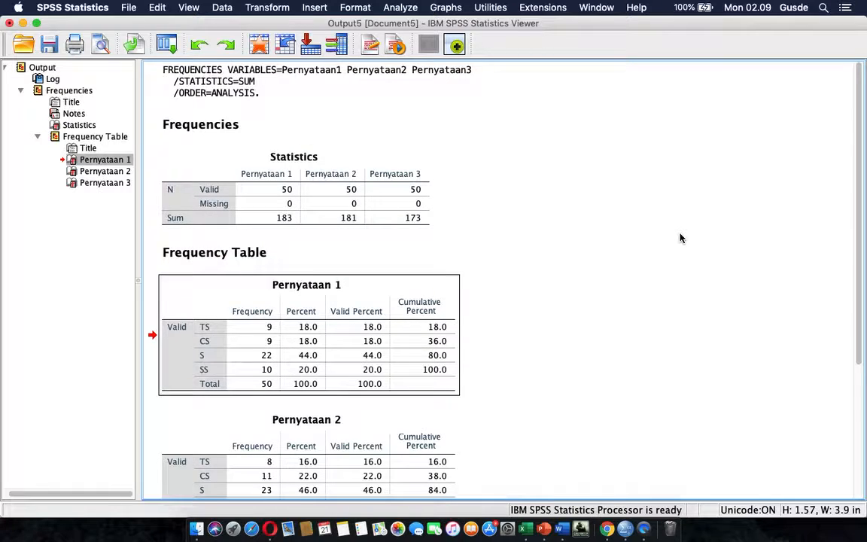
key(ctrl+Right)
text(1)
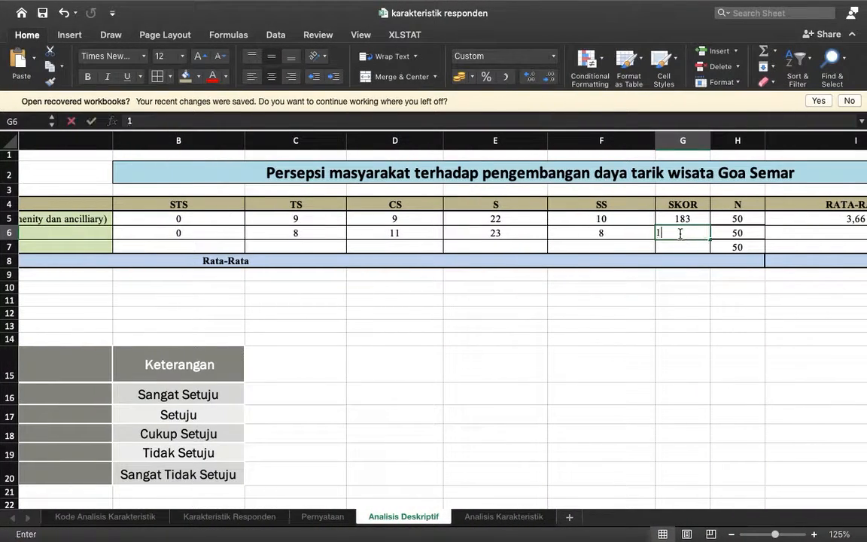
text(81)
Calculate the RATA-RATA in row 6 by dividing its SKOR by N with the formula =G6/H6.
click(774, 237)
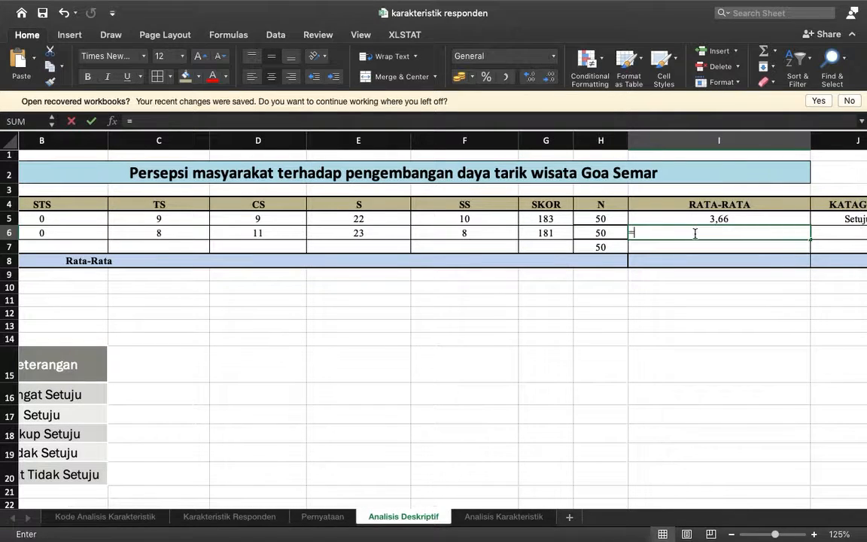
text(=)
click(555, 233)
text(/)
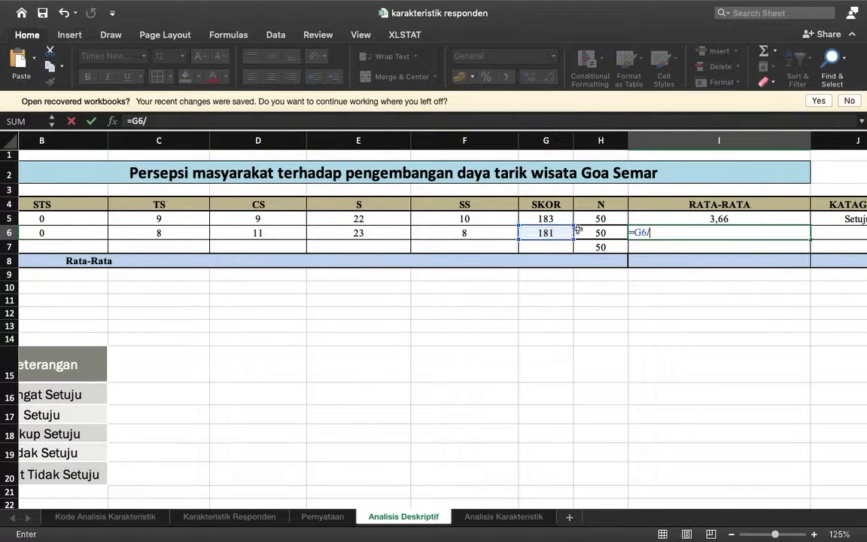
click(600, 233)
key(Return)
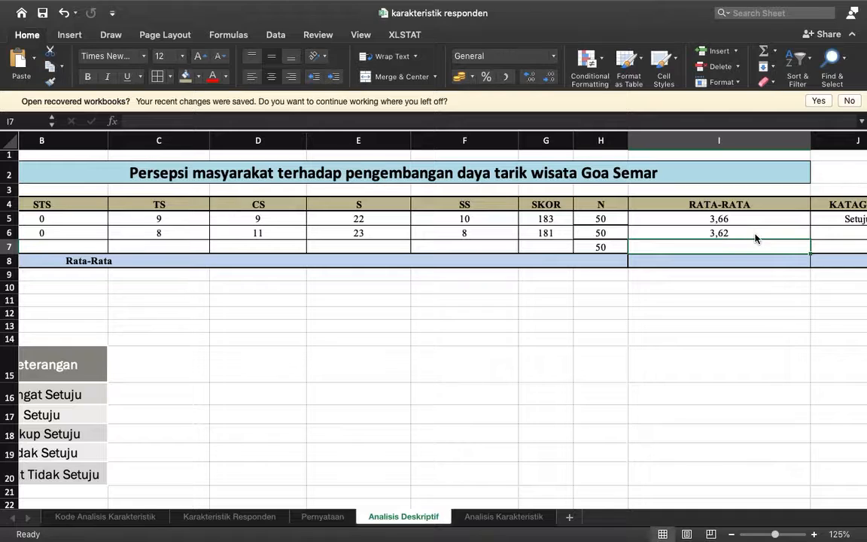
Compare the row 6 average with the Interval table and enter Setuju as its KATAGORI.
scroll(467, 243, left, 10)
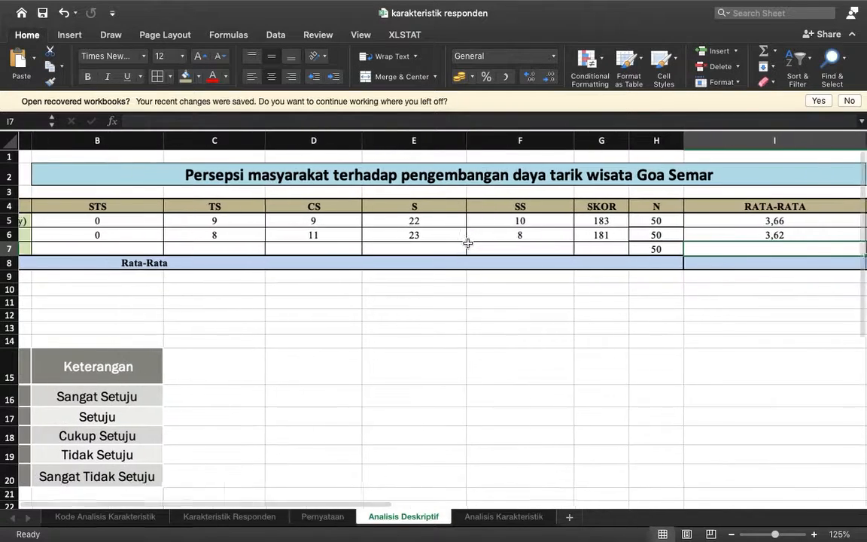
scroll(256, 407, right, 1)
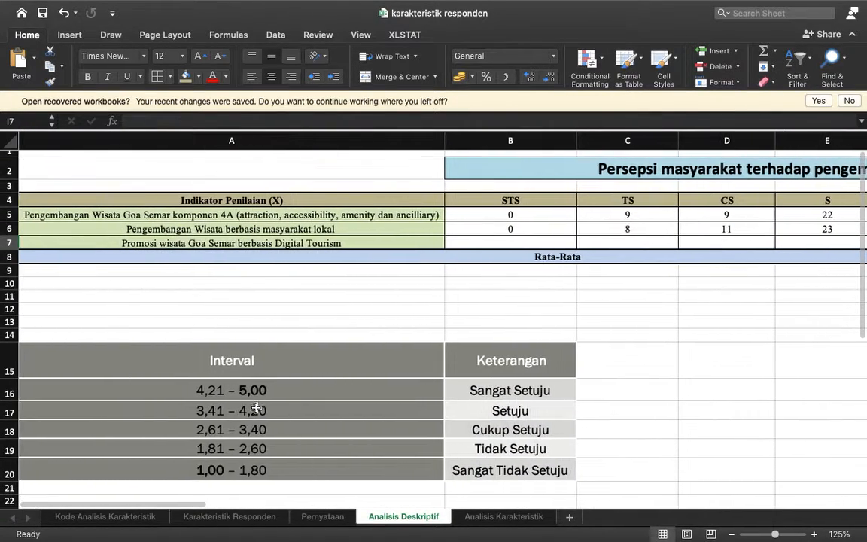
scroll(296, 416, right, 10)
scroll(339, 335, left, 4)
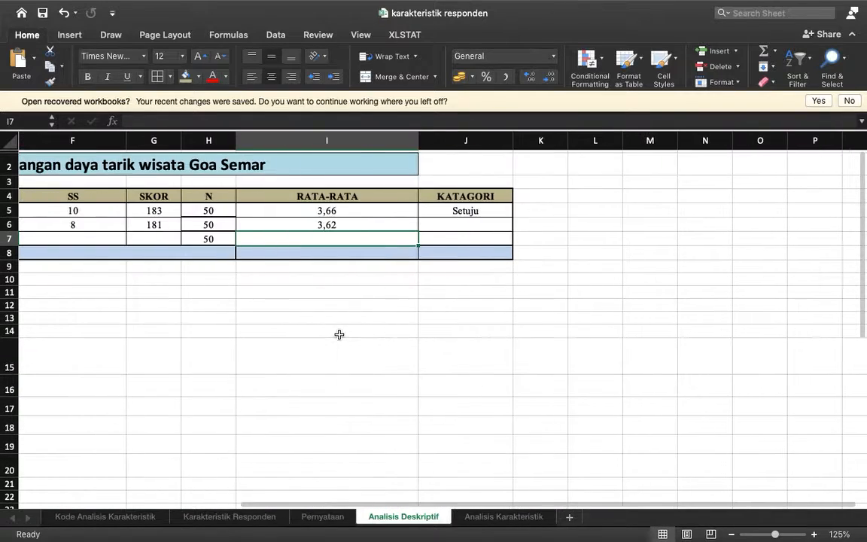
double_click(454, 226)
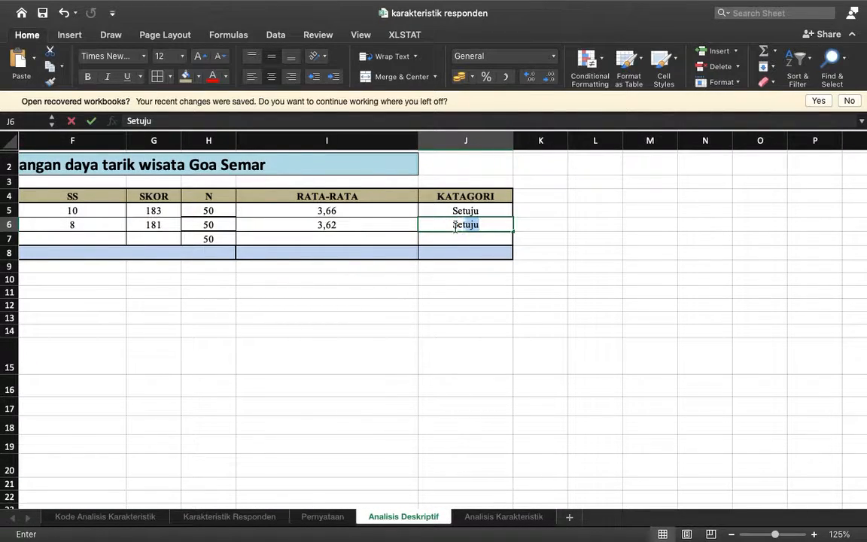
click(282, 271)
Consult the Pernyataan 3 frequency table in the SPSS output and enter STS 0 and TS 10 in row 7 of the Excel table.
scroll(284, 270, left, 5)
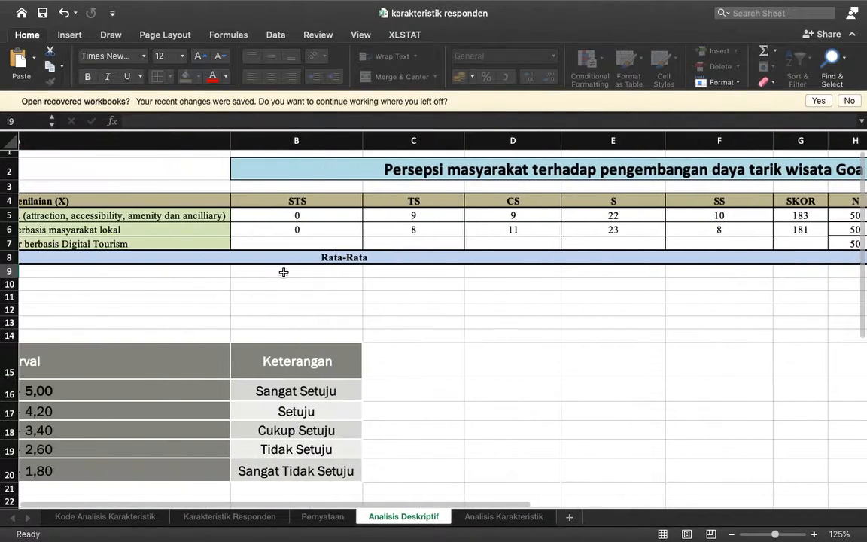
key(ctrl+Left)
scroll(284, 284, down, 5)
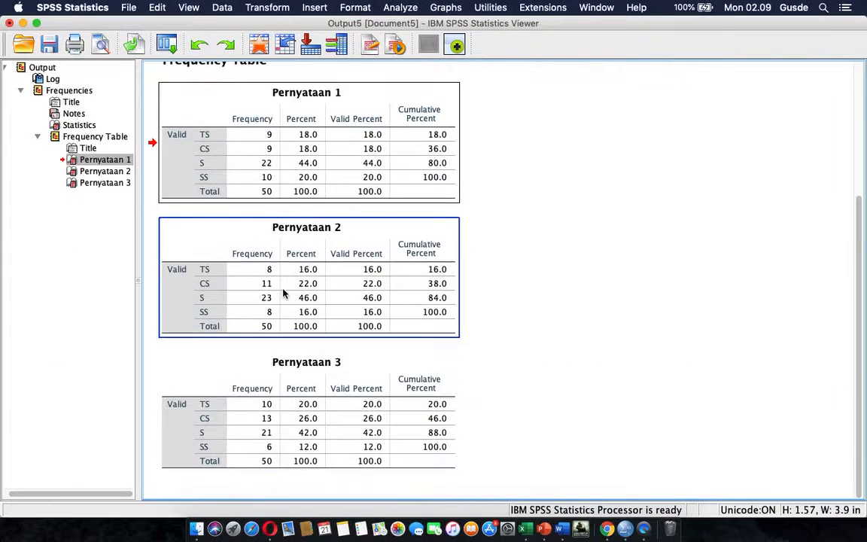
click(280, 403)
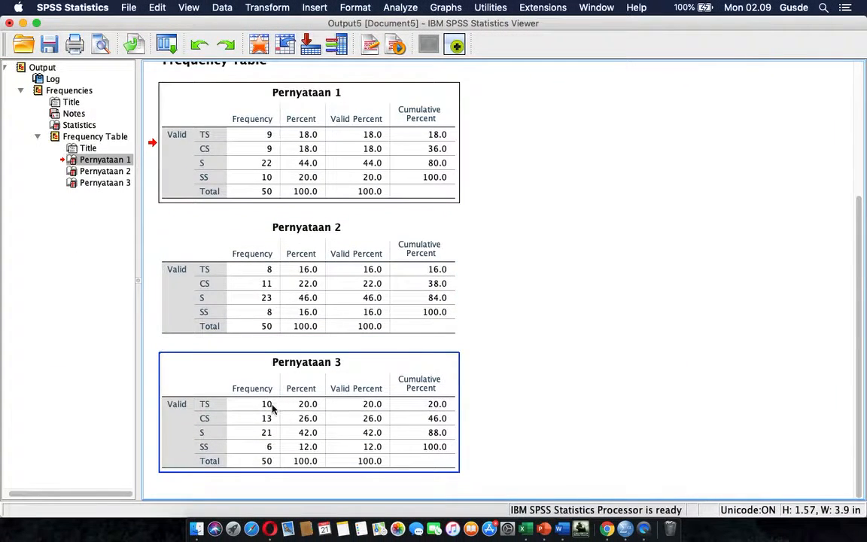
key(ctrl+Right)
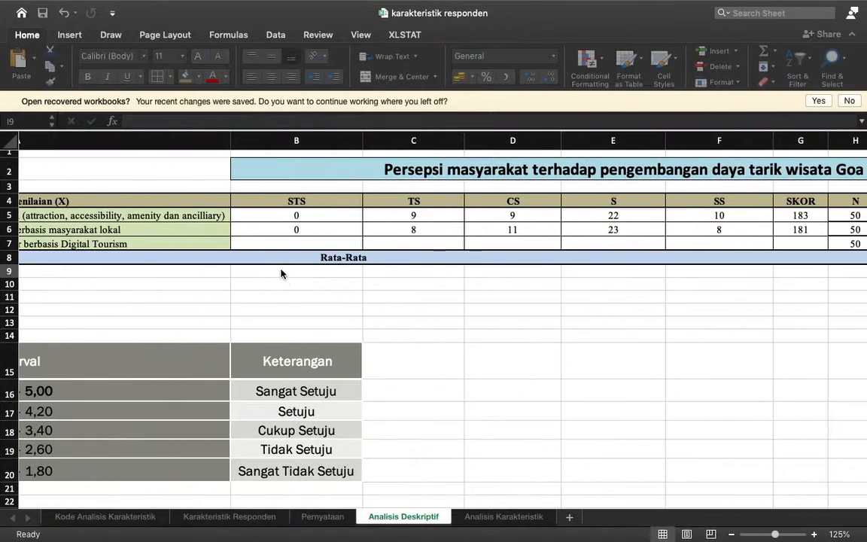
click(286, 243)
text(0)
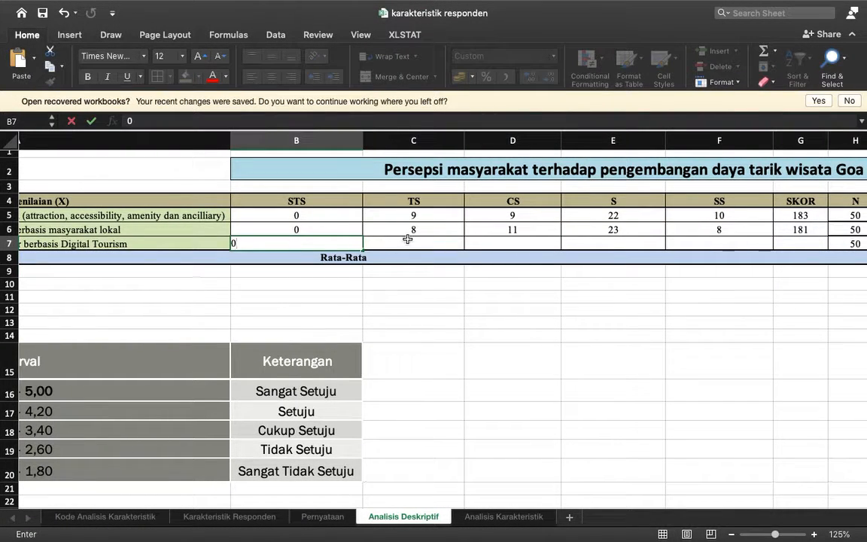
click(407, 239)
text(10)
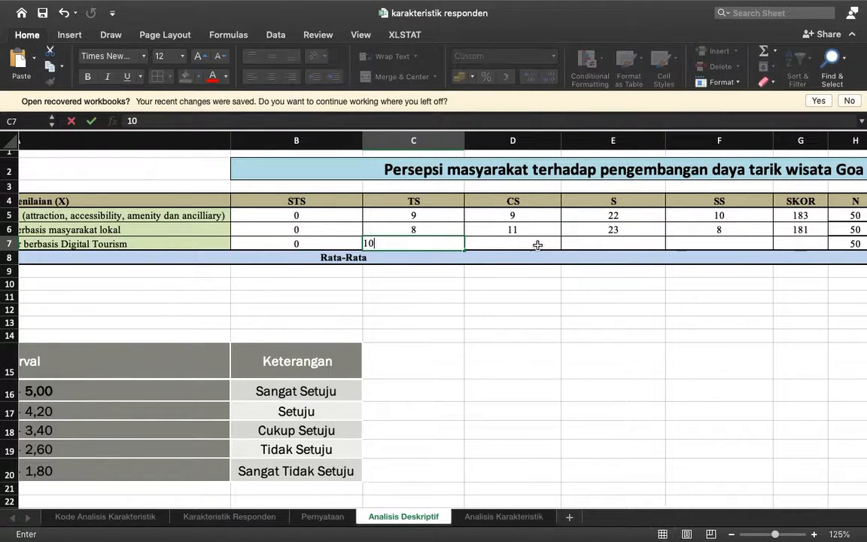
Enter CS 13, S 21 and SS 6 in row 7, rechecking the Pernyataan 3 frequencies in SPSS.
click(538, 244)
text(13)
click(566, 244)
text(21)
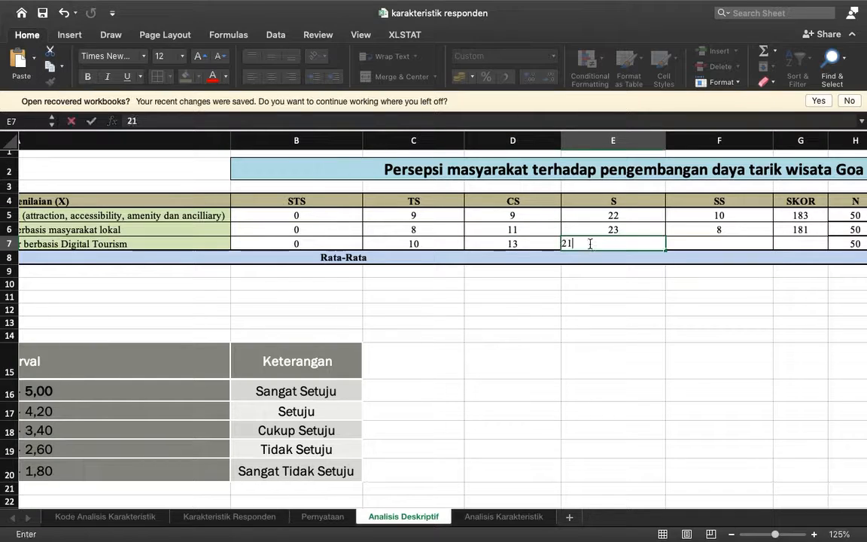
key(ctrl+Left)
key(ctrl+Right)
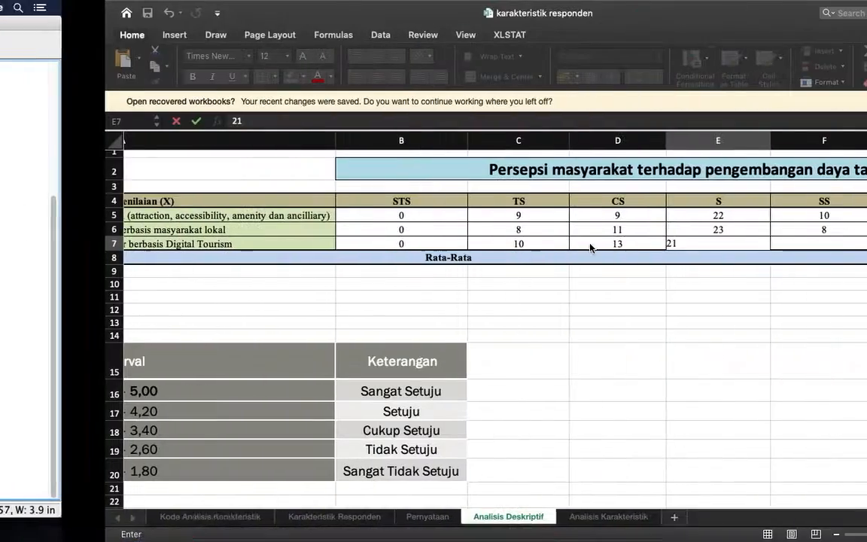
click(698, 243)
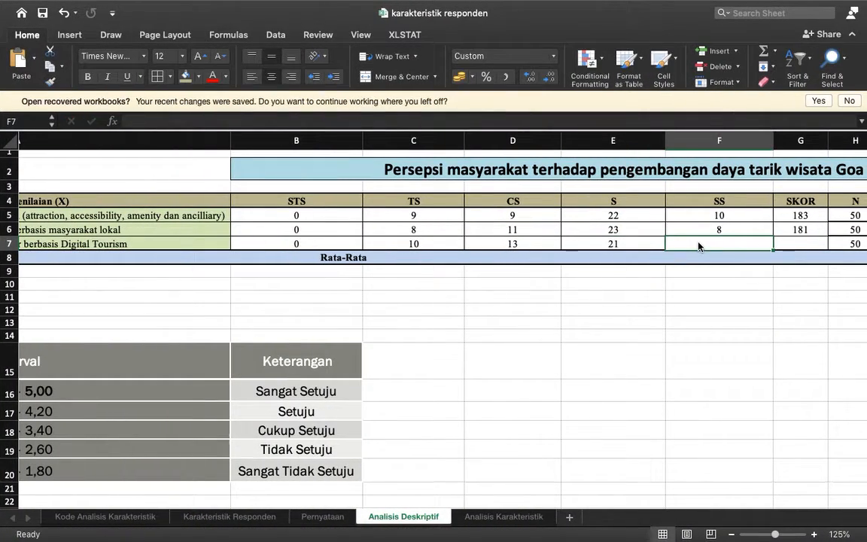
key(ctrl+Left)
scroll(527, 301, up, 5)
click(420, 213)
key(ctrl+Right)
text(6)
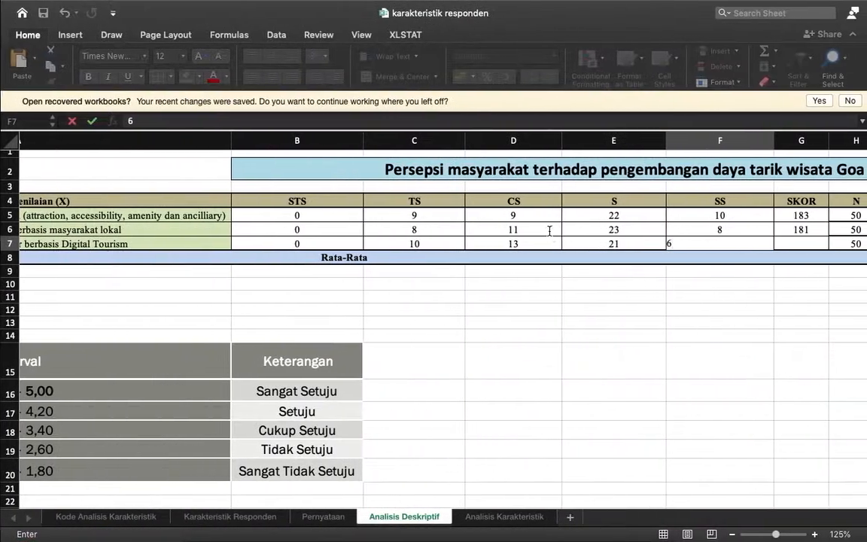
Enter 173 as the SKOR in row 7 and verify it against the Pernyataan 3 sum in the SPSS output.
scroll(770, 255, right, 3)
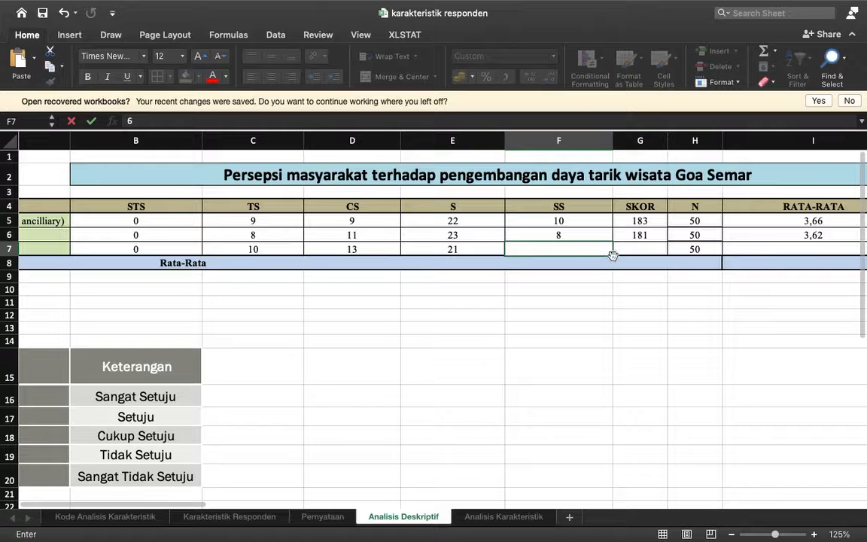
click(622, 255)
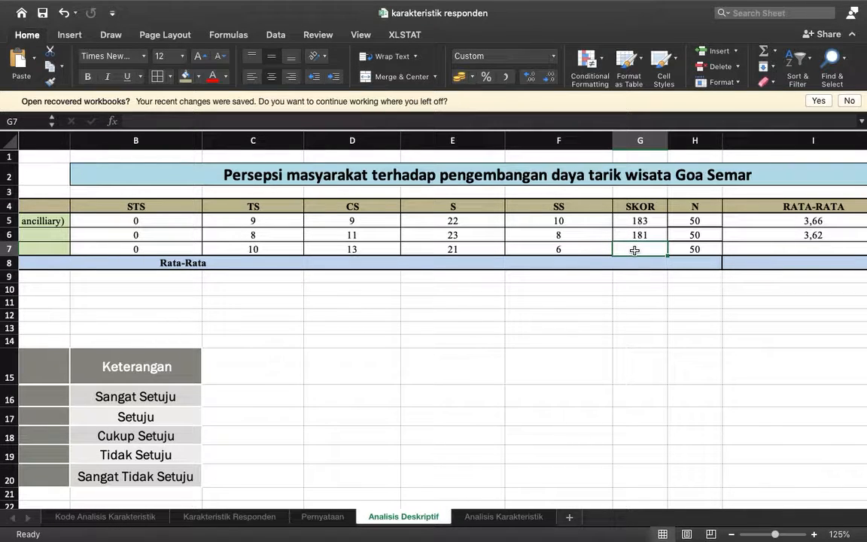
text(173)
key(ctrl+Left)
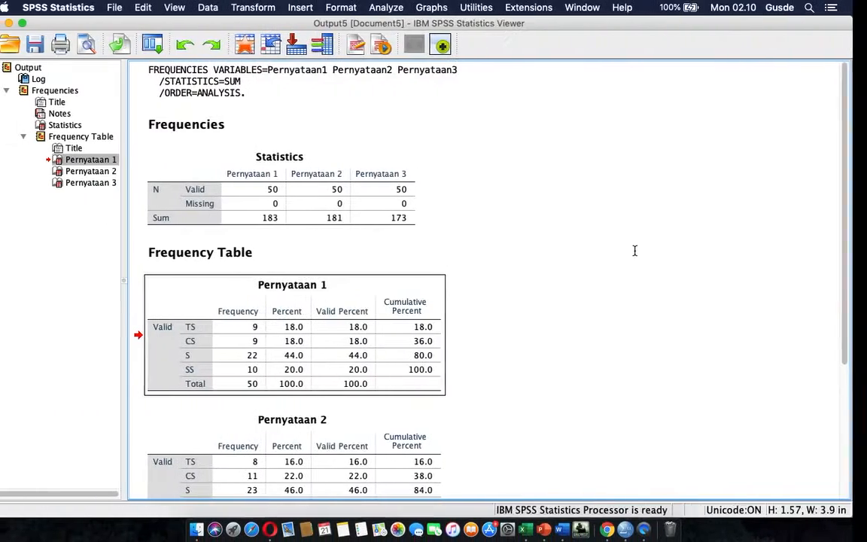
key(ctrl+Right)
Calculate the RATA-RATA in row 7 by dividing its SKOR by N with the formula =G7/H7.
click(749, 249)
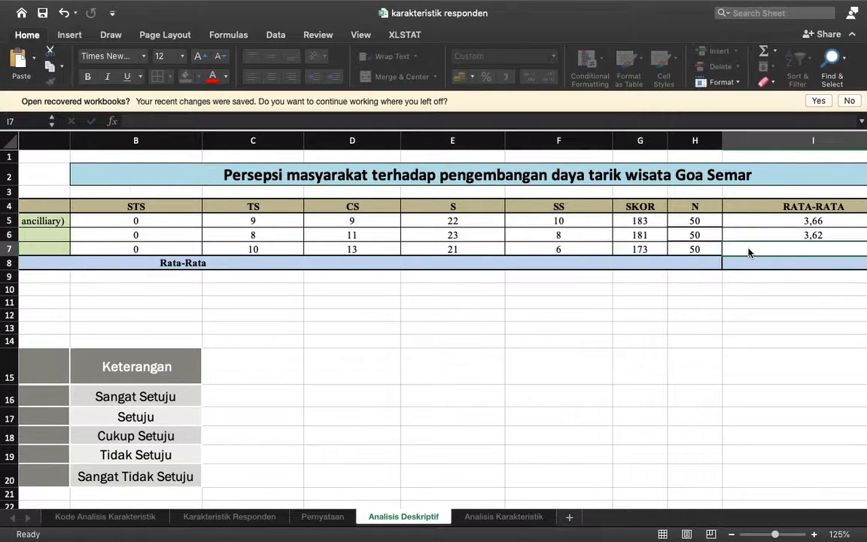
text(=)
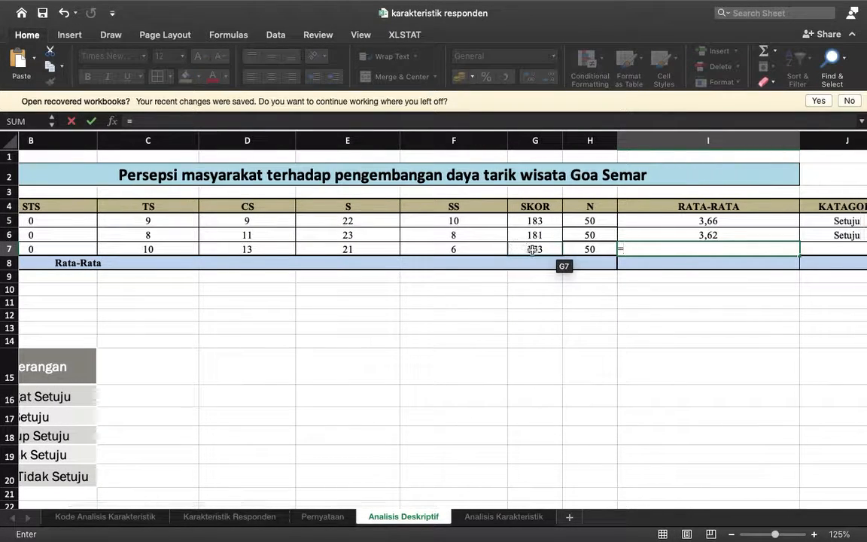
click(533, 249)
text(/)
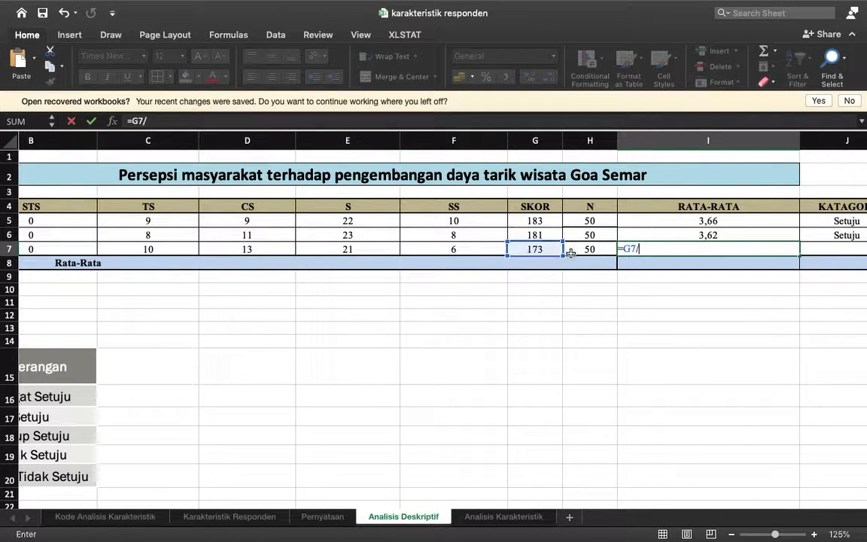
click(585, 251)
key(Return)
scroll(648, 254, right, 3)
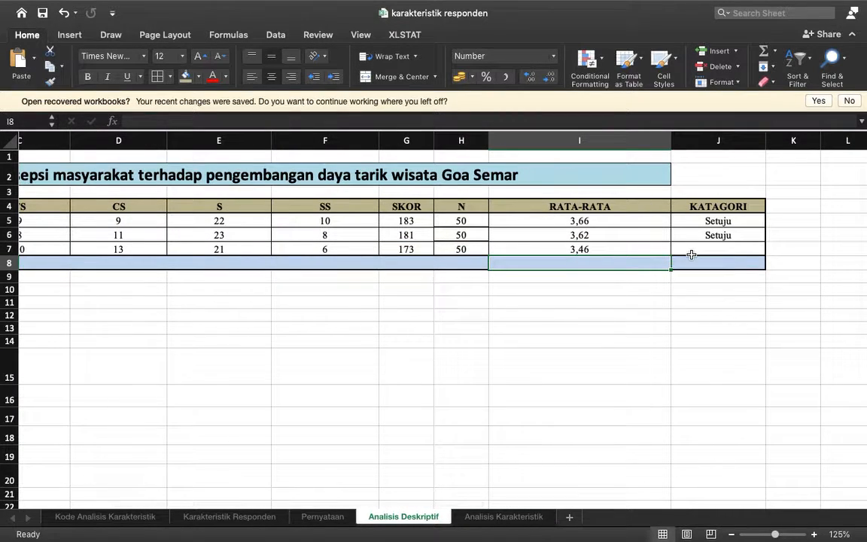
Consult the Interval and Keterangan reference table and enter Setuju as the KATAGORI in row 7.
scroll(613, 255, left, 3)
scroll(612, 254, left, 3)
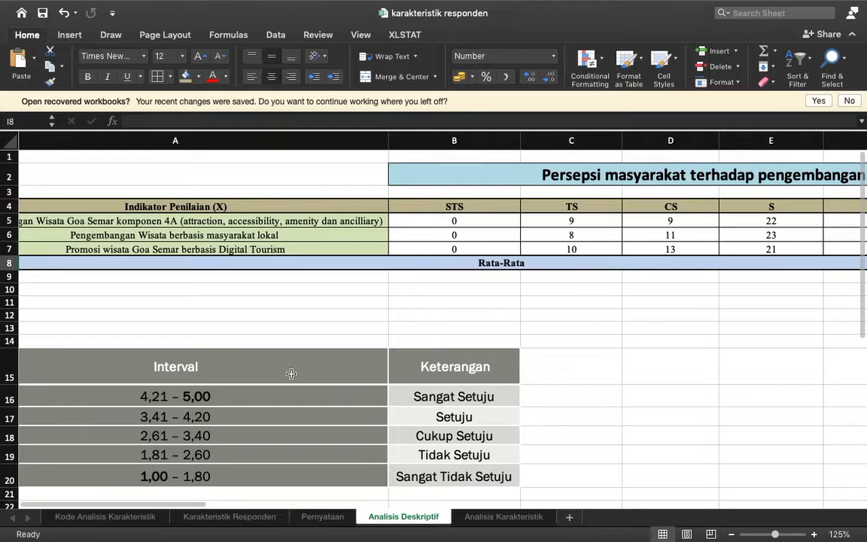
scroll(290, 372, down, 2)
scroll(207, 390, right, 5)
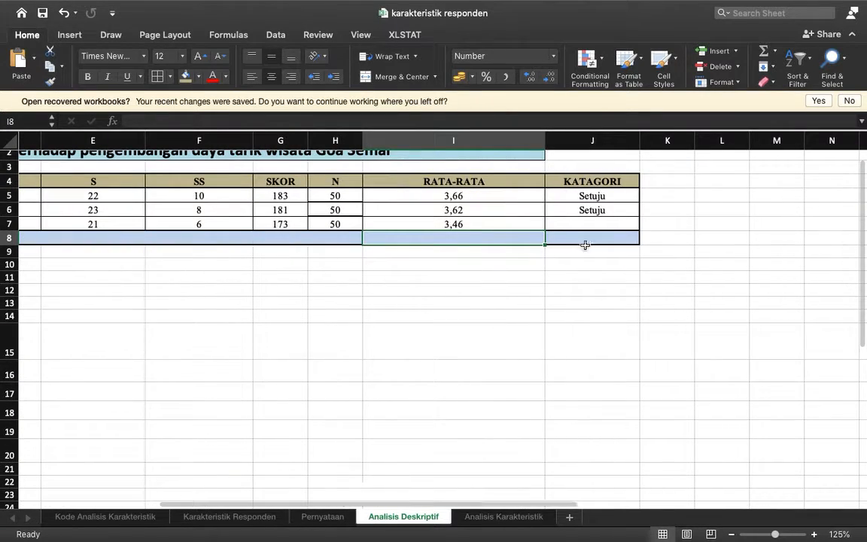
click(581, 226)
text(Setuju)
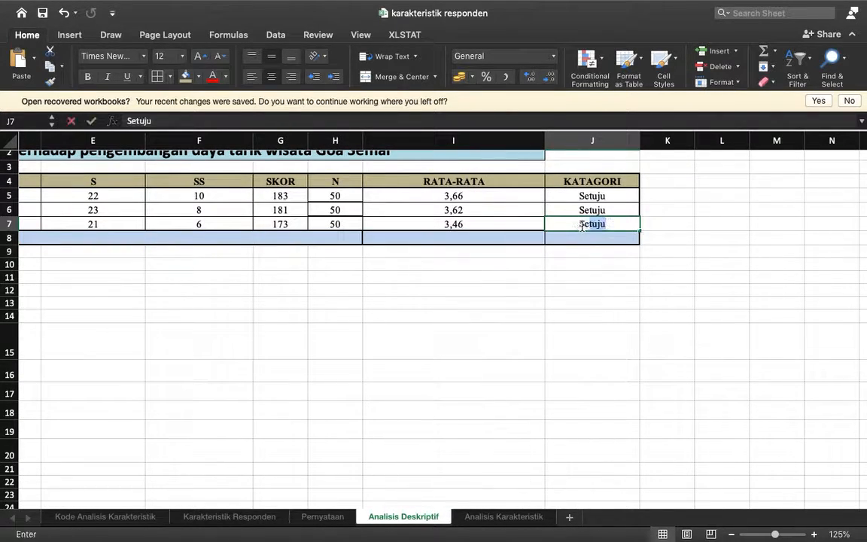
Calculate the overall RATA-RATA in cell I8 with the formula =AVERAGE(I5:I7).
click(468, 236)
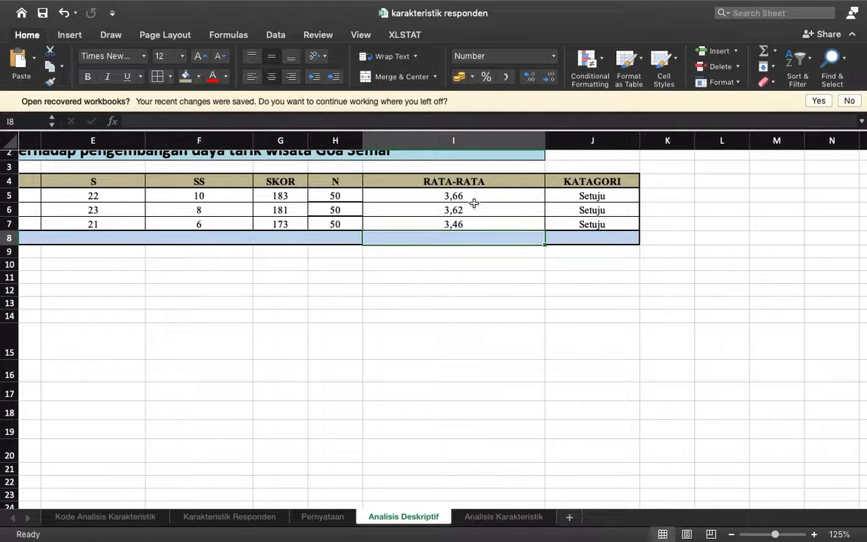
text(=av)
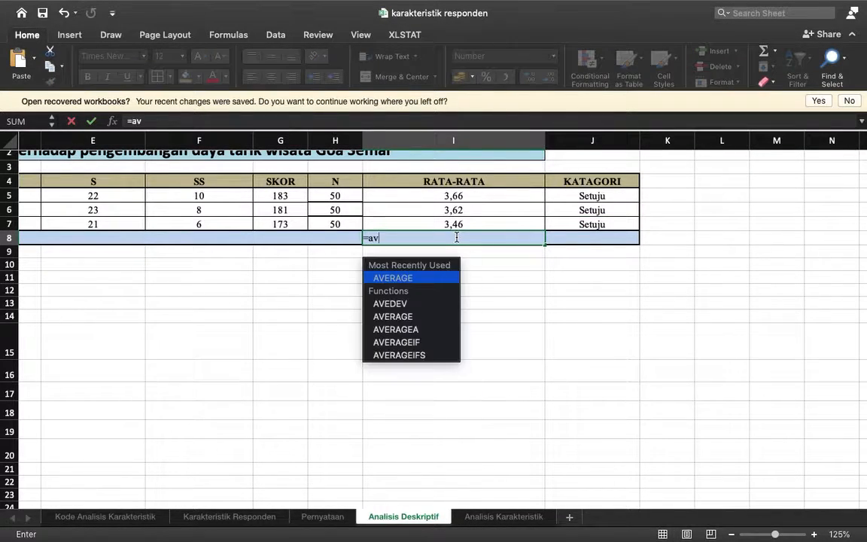
double_click(413, 278)
drag(461, 194, 466, 224)
key(Return)
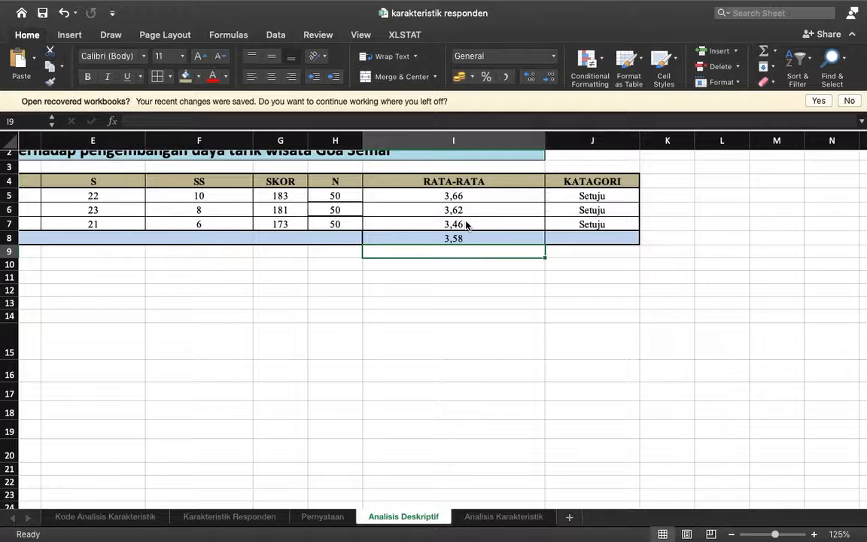
Check the overall average against the Interval reference table and enter Setuju as the KATAGORI in row 8.
scroll(493, 332, left, 5)
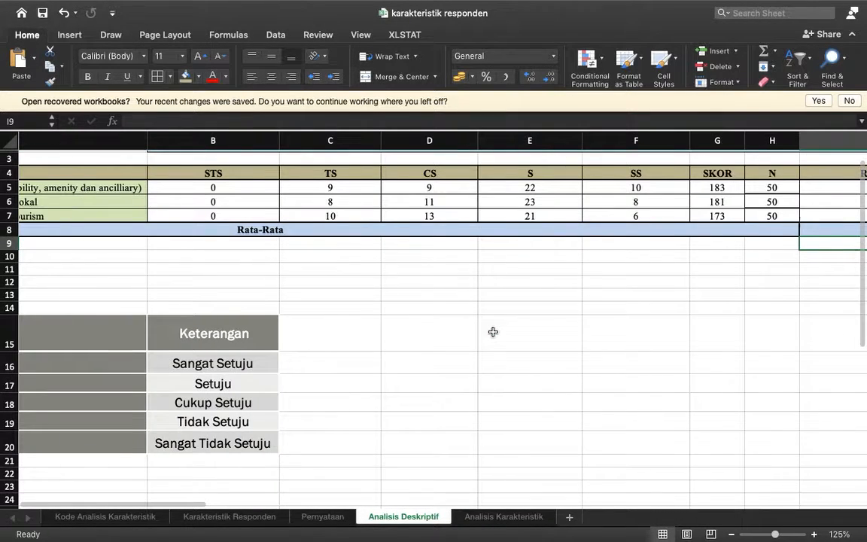
scroll(493, 332, left, 3)
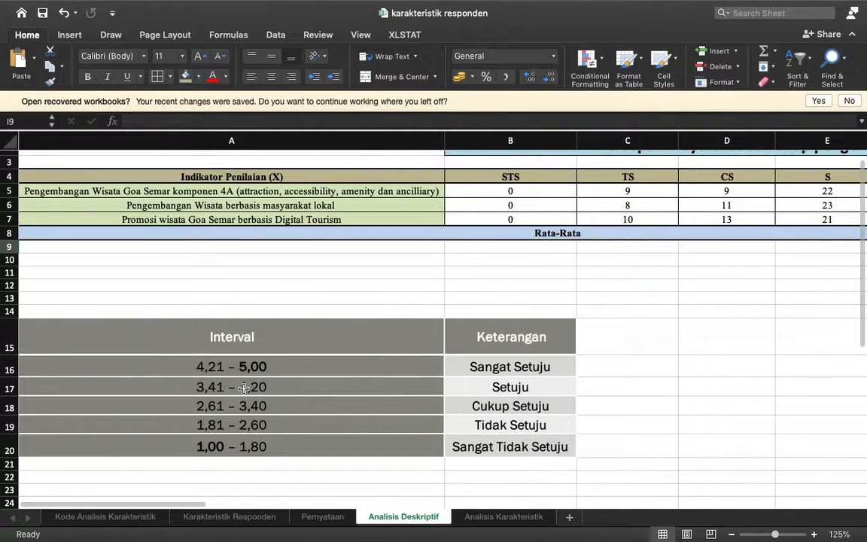
scroll(261, 393, right, 8)
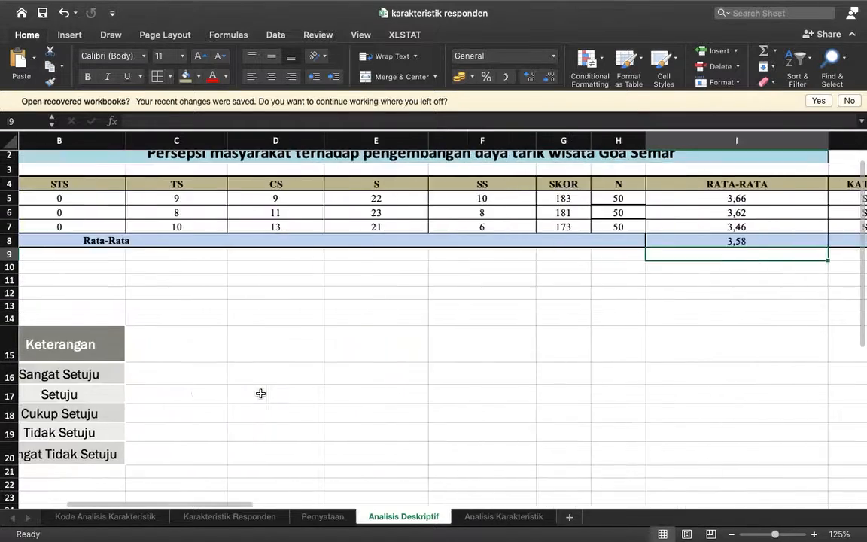
click(587, 242)
text(Setuju)
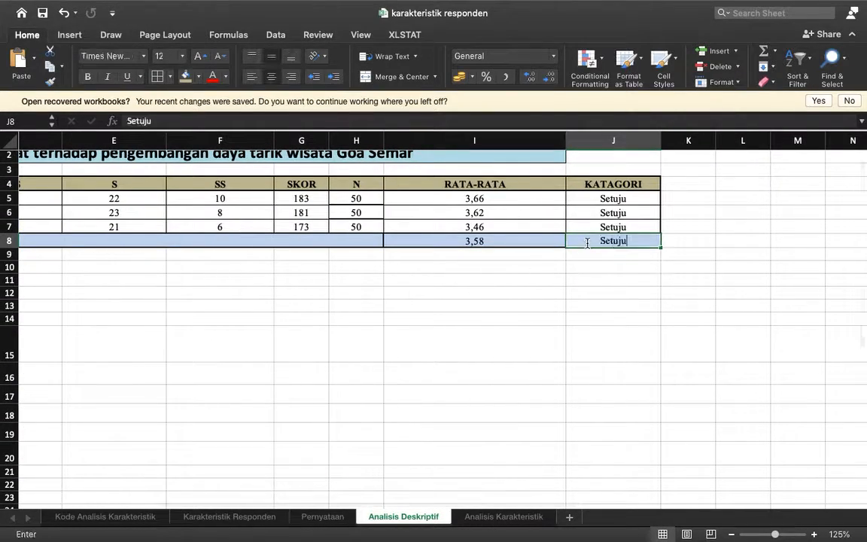
click(663, 266)
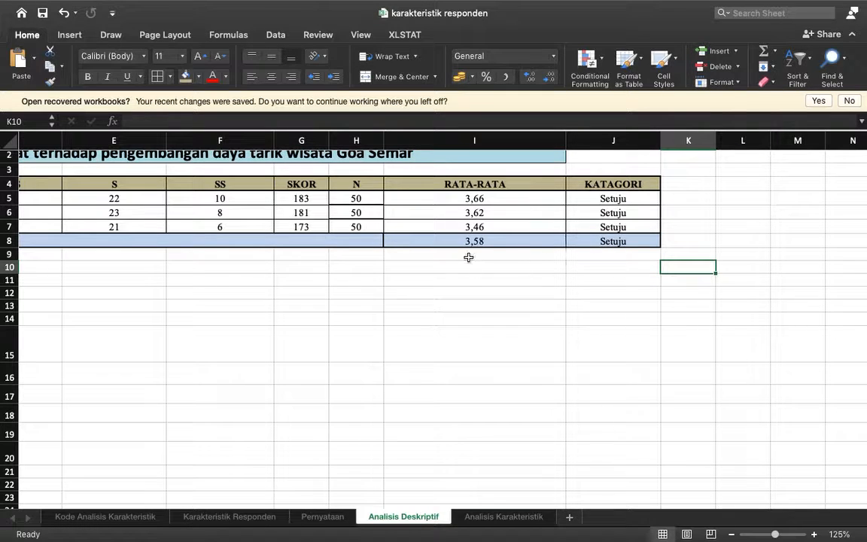
click(616, 241)
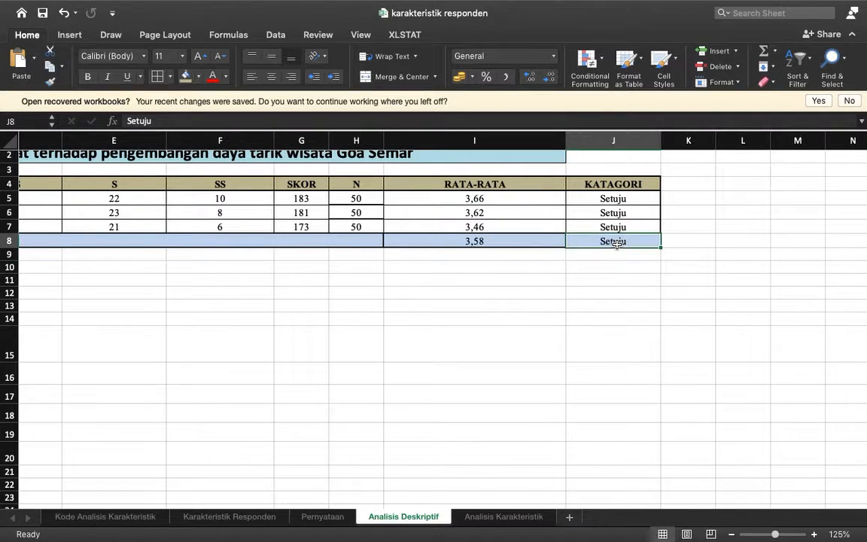
Review the completed Goa Semar perception table from the indicators to the categories, comparing it with the Interval and Keterangan reference table.
scroll(617, 244, left, 10)
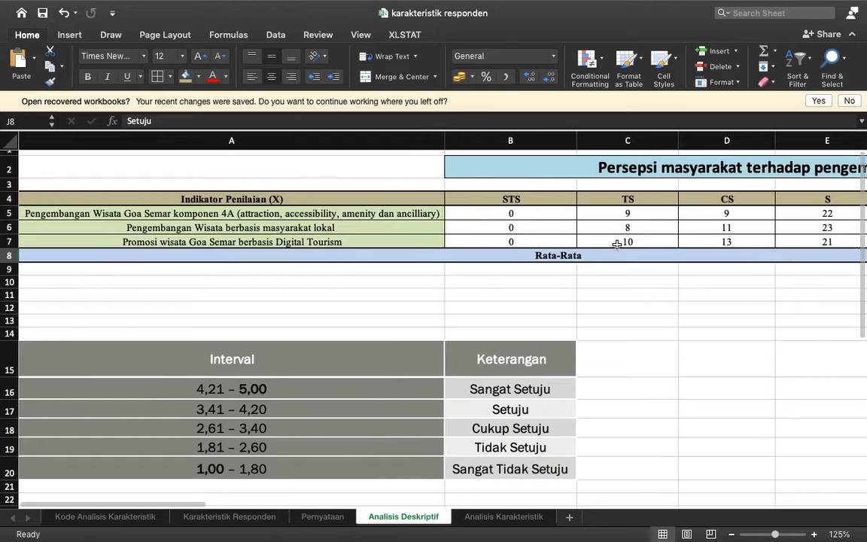
scroll(616, 244, up, 1)
scroll(617, 244, right, 5)
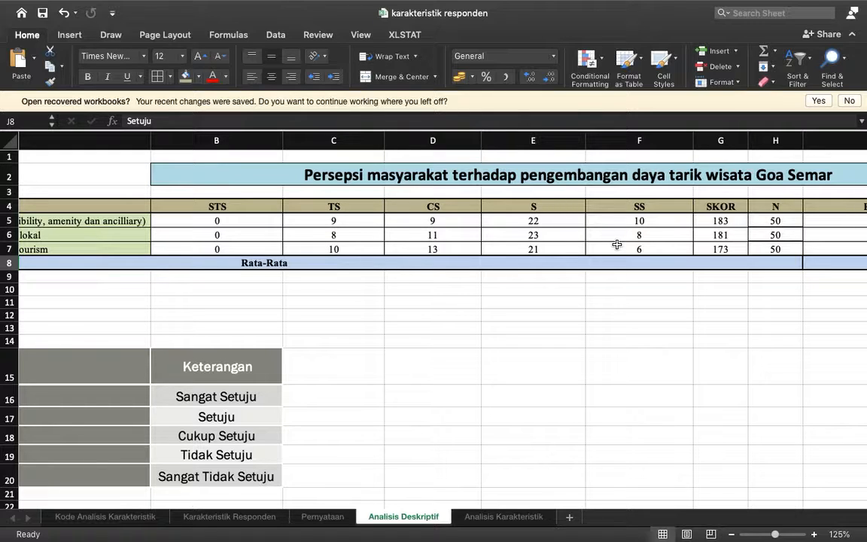
scroll(616, 244, left, 5)
scroll(617, 244, right, 6)
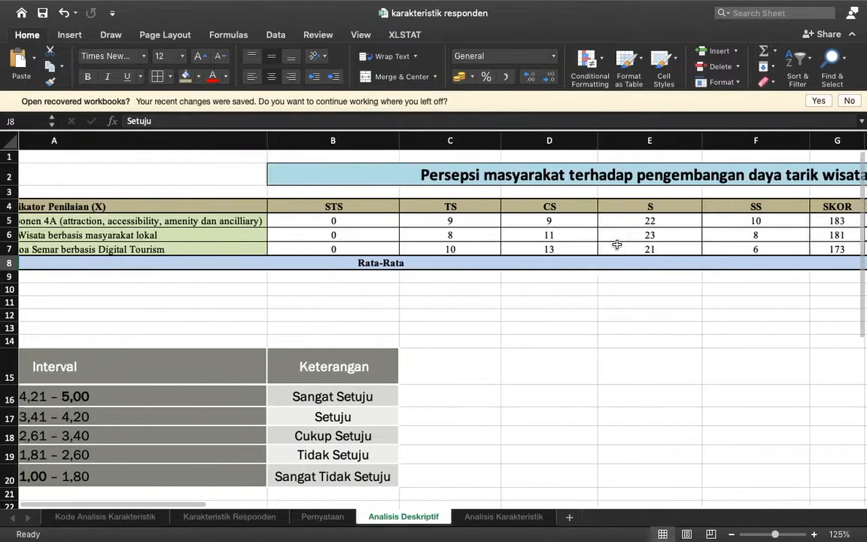
scroll(617, 244, left, 4)
scroll(616, 245, right, 8)
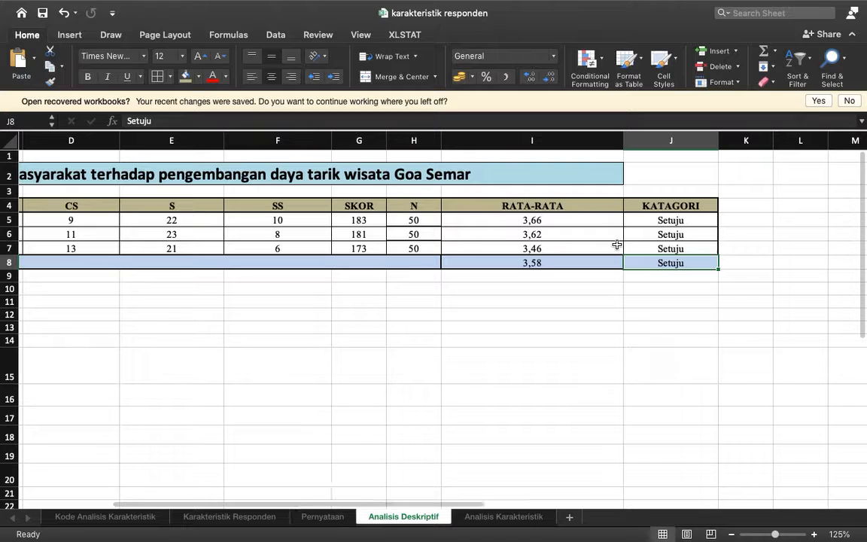
scroll(617, 245, left, 4)
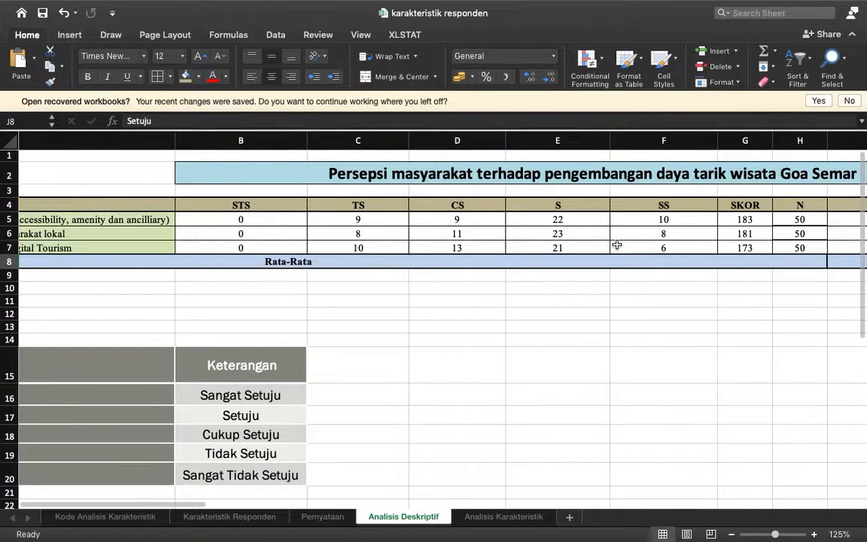
scroll(616, 245, left, 3)
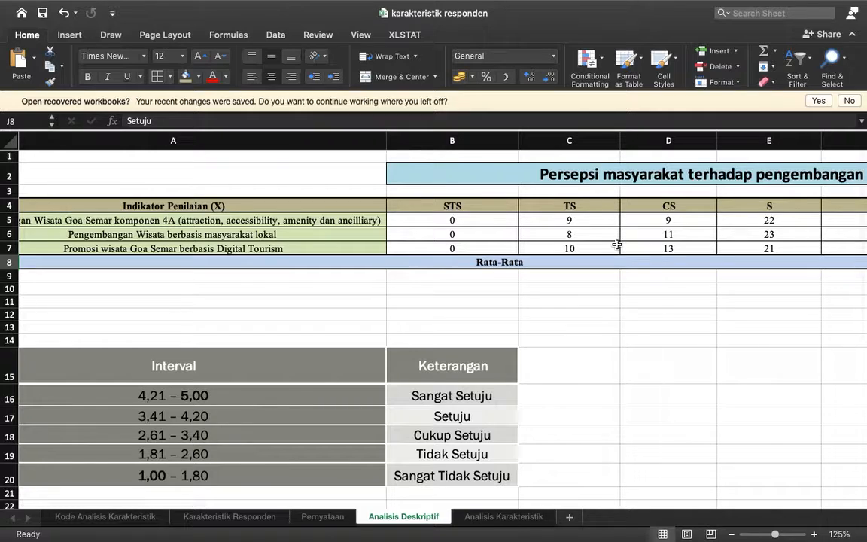
scroll(616, 245, right, 10)
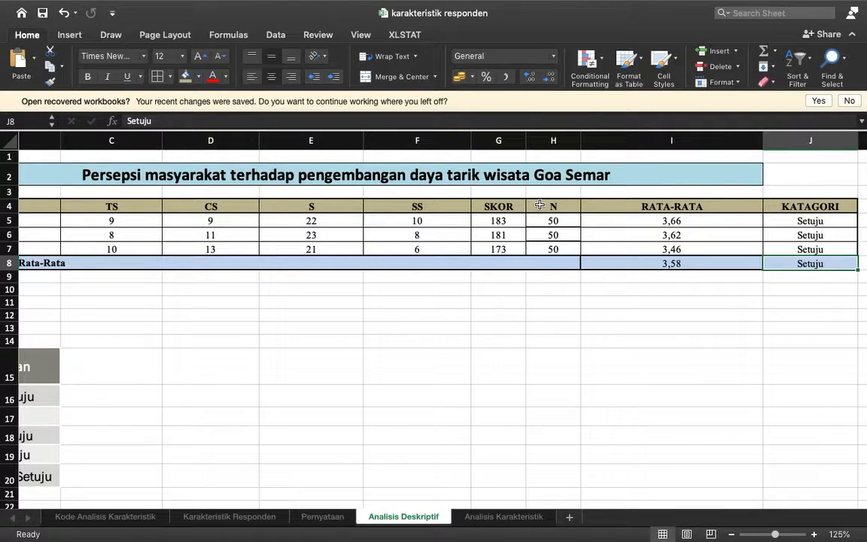
scroll(532, 294, left, 10)
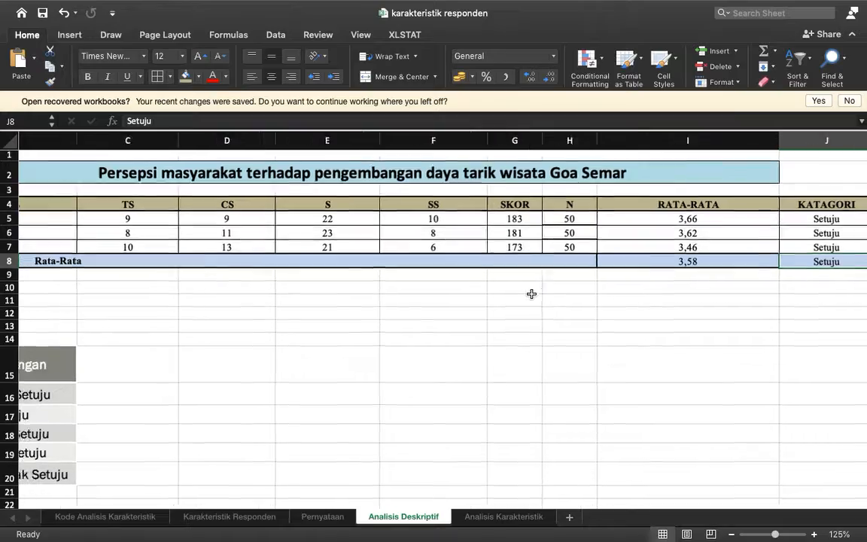
scroll(531, 293, down, 3)
scroll(531, 294, up, 5)
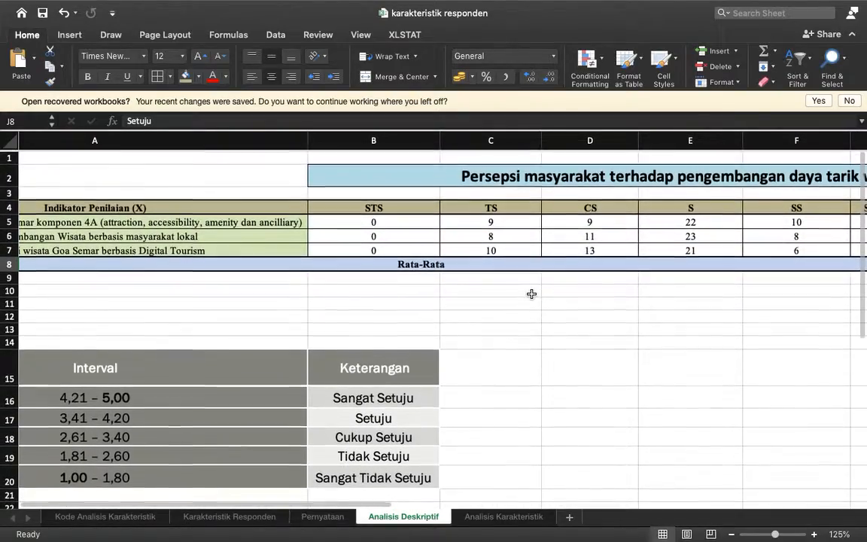
Switch to the journal PDF in Chrome and read how page 9 describes the respondents, score, average and category, enlarging and highlighting the 100 respondents.
key(ctrl+Up)
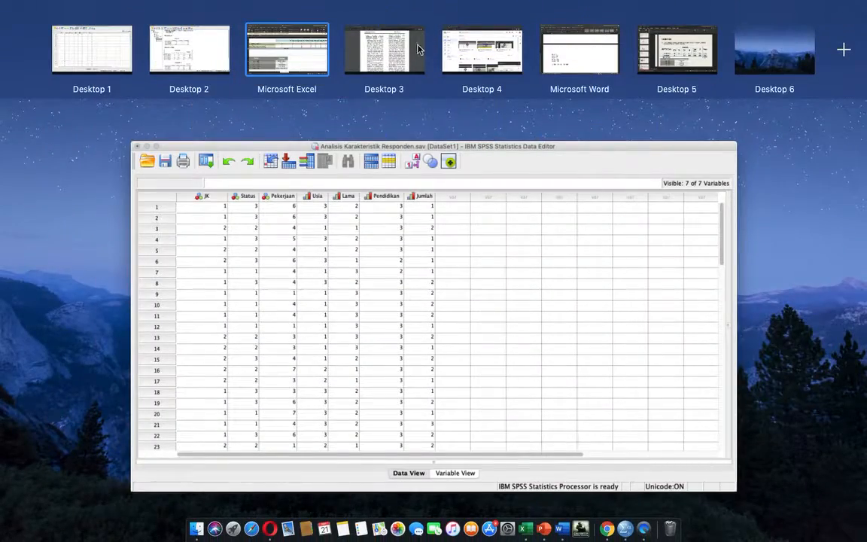
click(368, 47)
scroll(413, 228, down, 1)
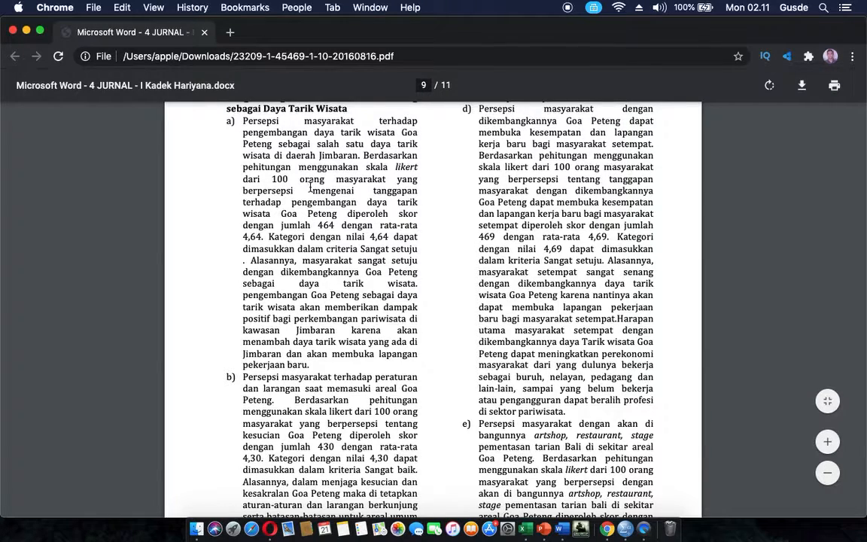
drag(273, 179, 287, 179)
key(super+equal)
scroll(287, 180, down, 3)
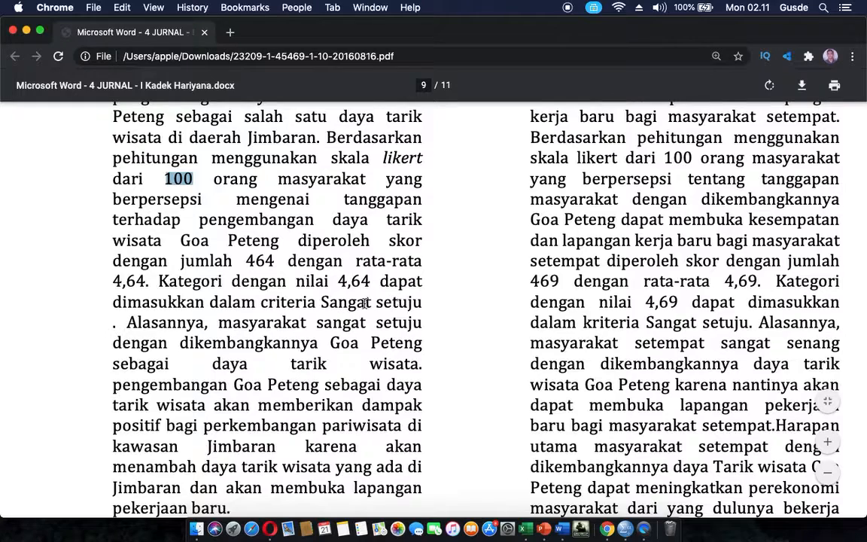
scroll(305, 325, down, 2)
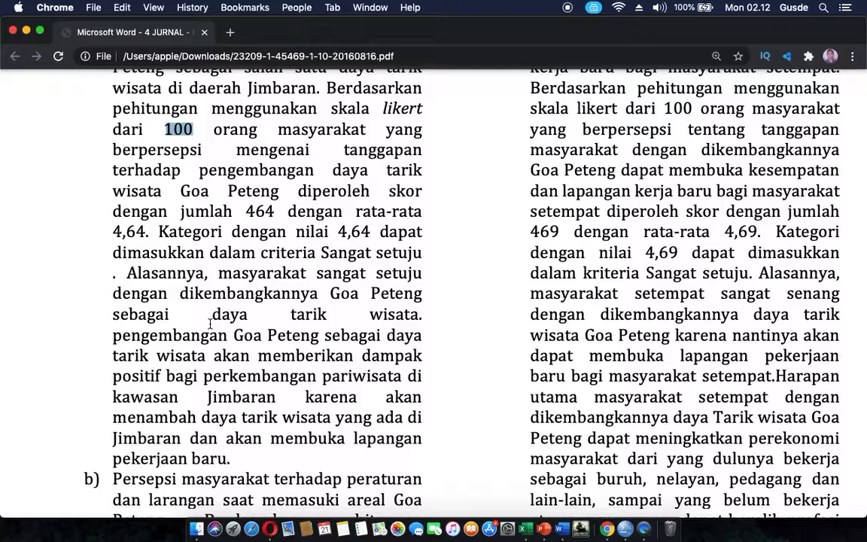
Switch to the Word document and examine the worked score calculation for the first statement.
key(ctrl+Up)
mouse_move(445, 16)
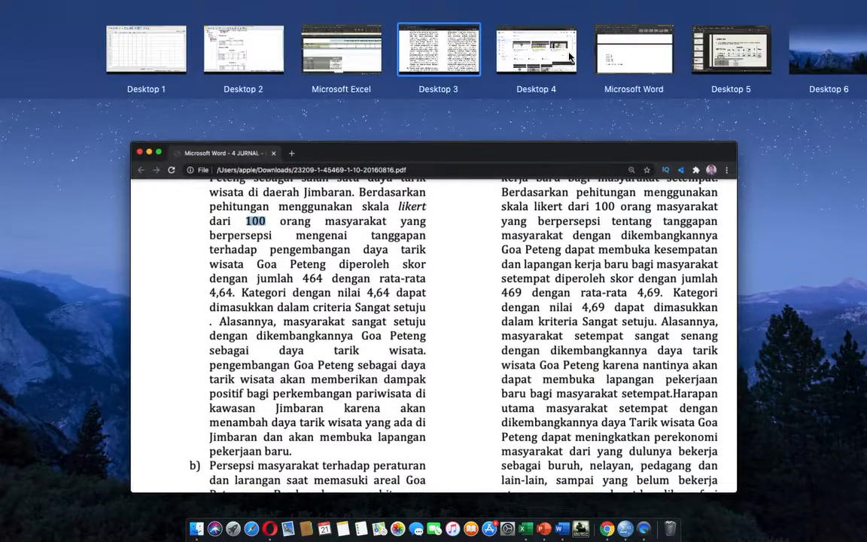
click(640, 69)
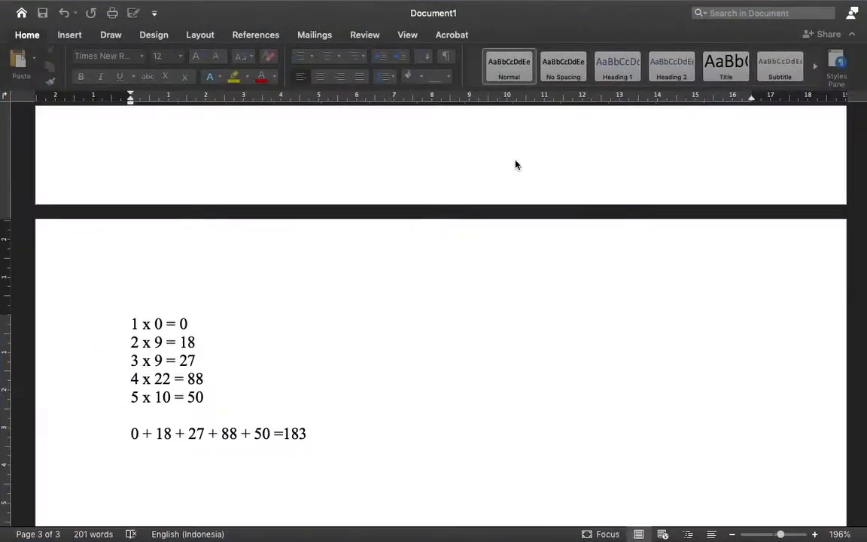
scroll(429, 223, down, 2)
key(ctrl+Up)
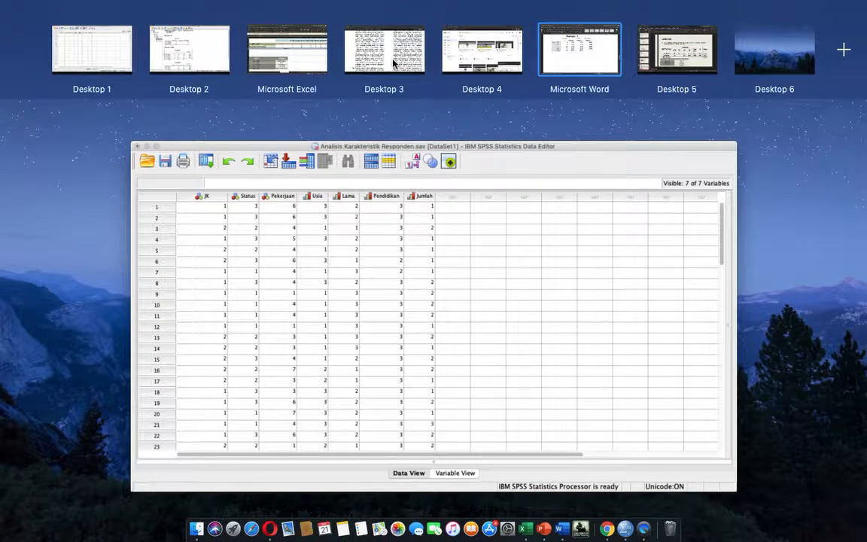
Return to the Excel workbook and inspect the RATA-RATA values in rows 5 to 7 and the overall average formula in I8.
click(268, 53)
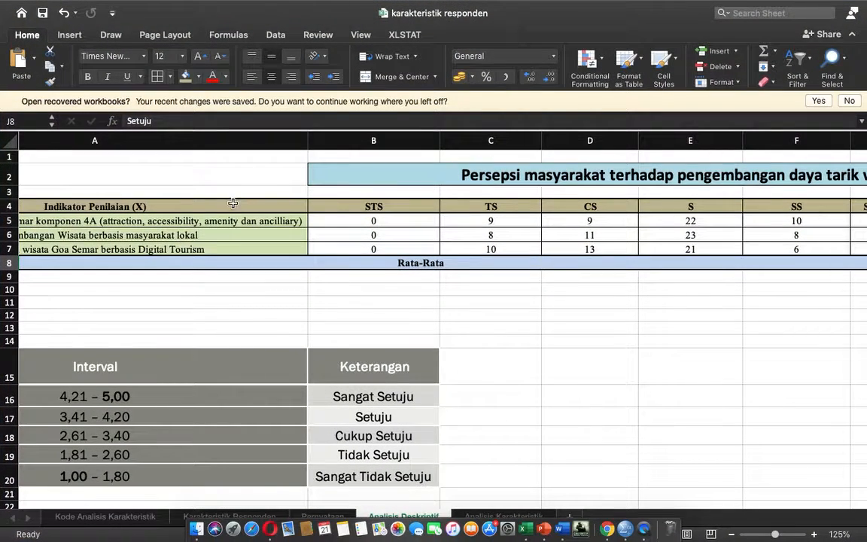
click(238, 203)
scroll(249, 211, right, 6)
scroll(286, 222, right, 4)
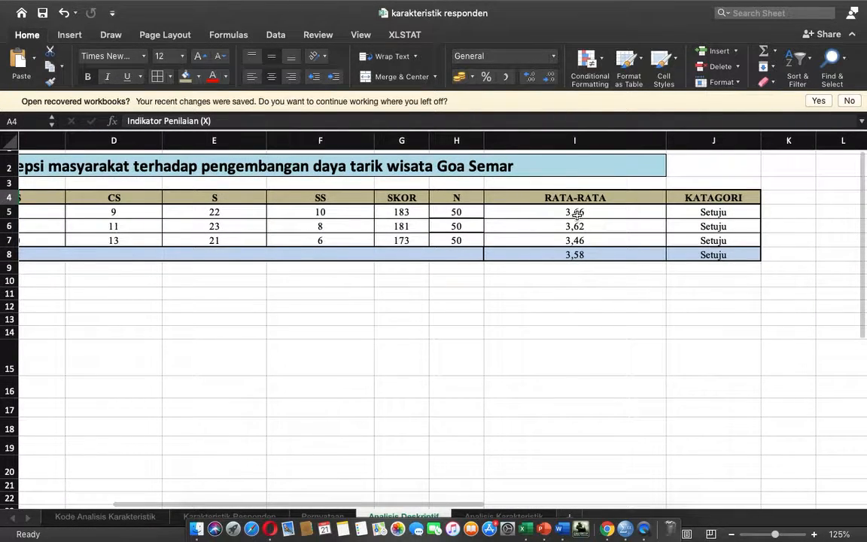
drag(576, 213, 580, 252)
click(582, 252)
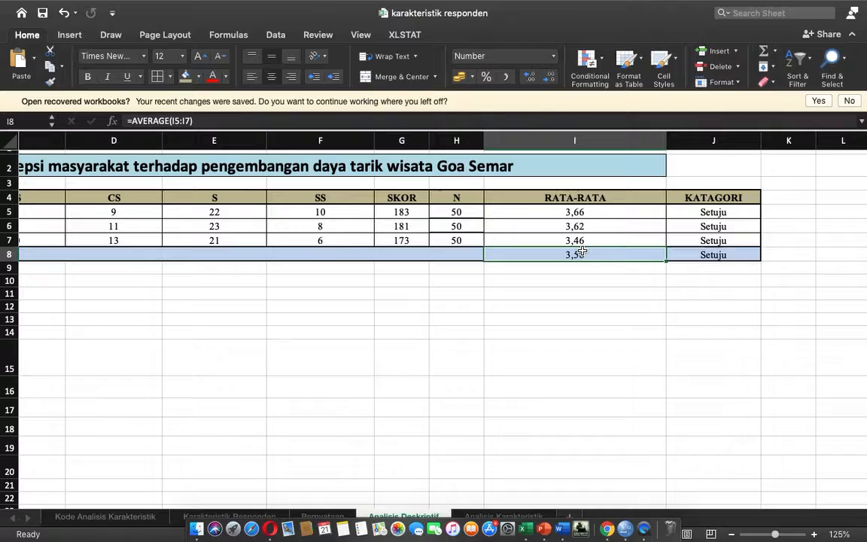
Recheck the average and category wording in the journal PDF in Chrome, and return to the Excel interval table.
key(ctrl+Up)
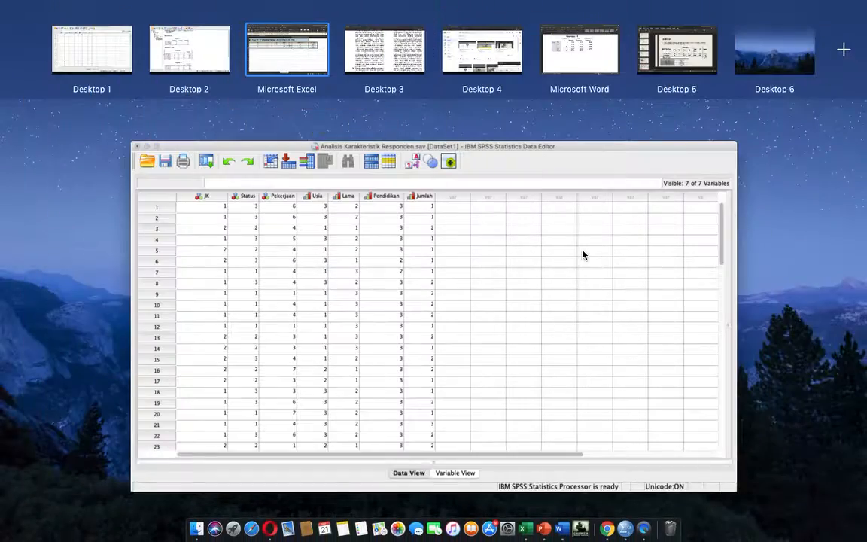
click(380, 43)
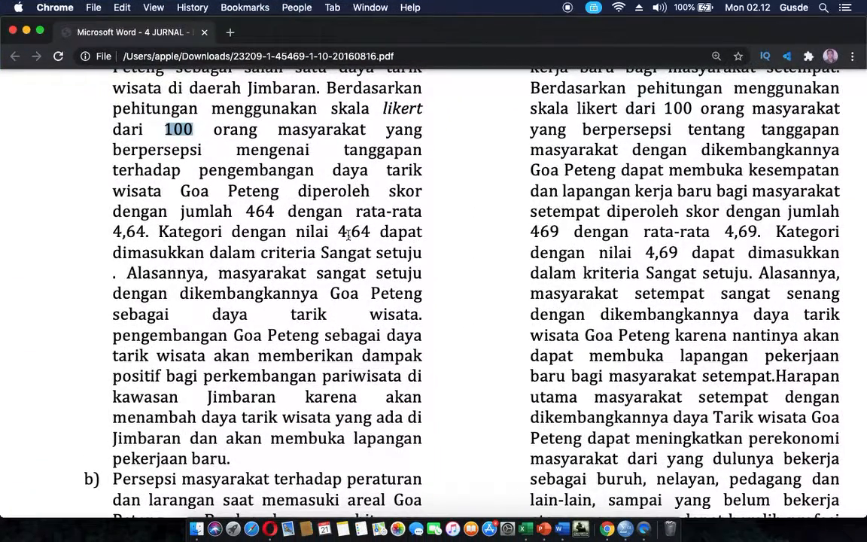
key(ctrl+Up)
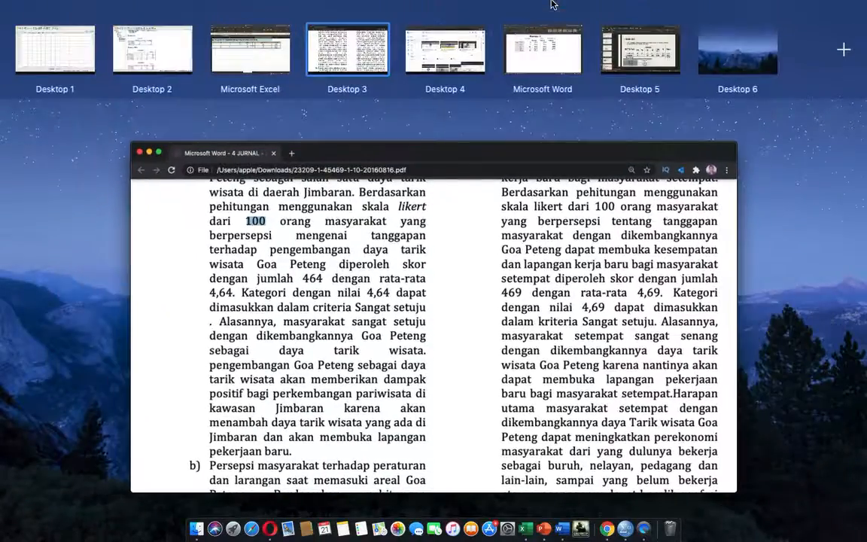
click(245, 51)
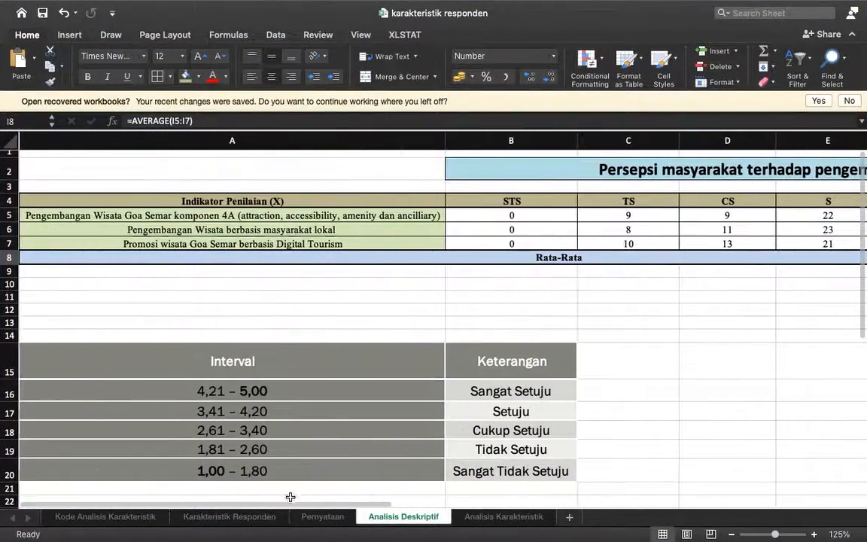
Examine the P1 headings under Persepsi 2 and Persepsi 4 on the Pernyataan sheet, and compare with the journal PDF in Chrome.
click(318, 516)
scroll(387, 207, left, 10)
scroll(387, 207, up, 5)
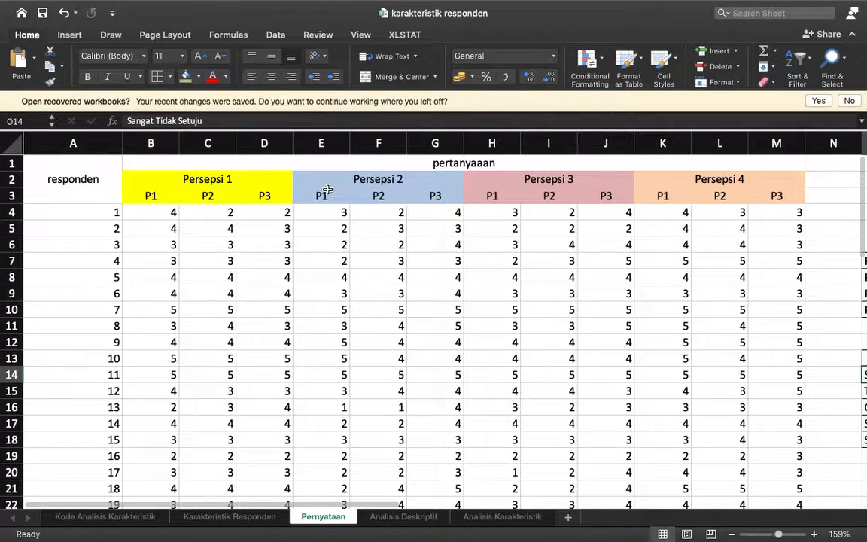
click(327, 191)
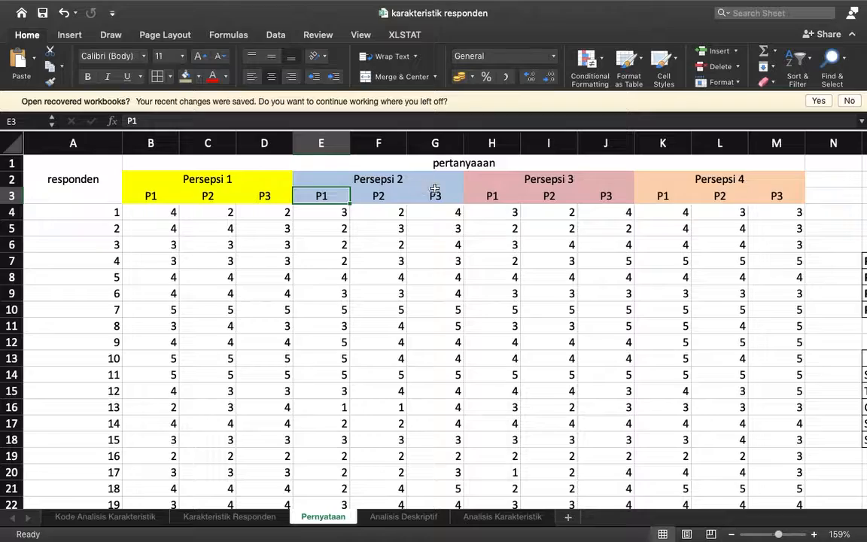
click(655, 198)
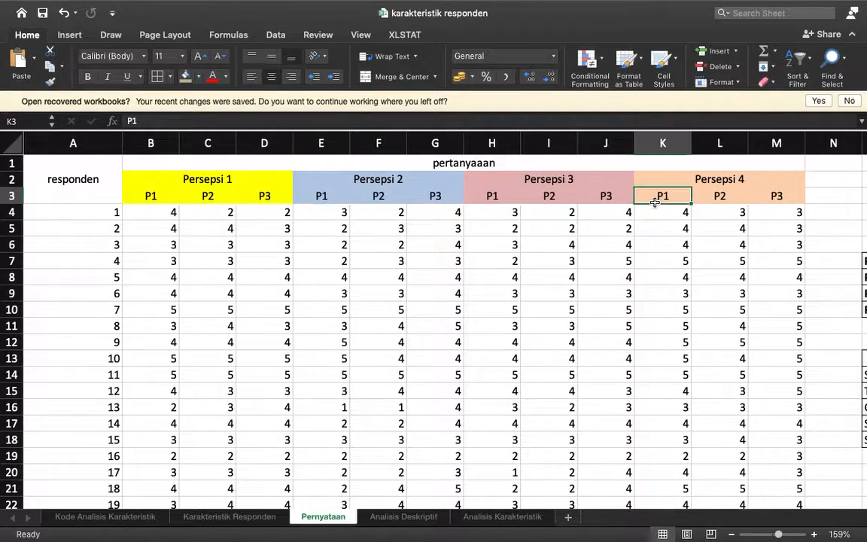
key(super+Tab)
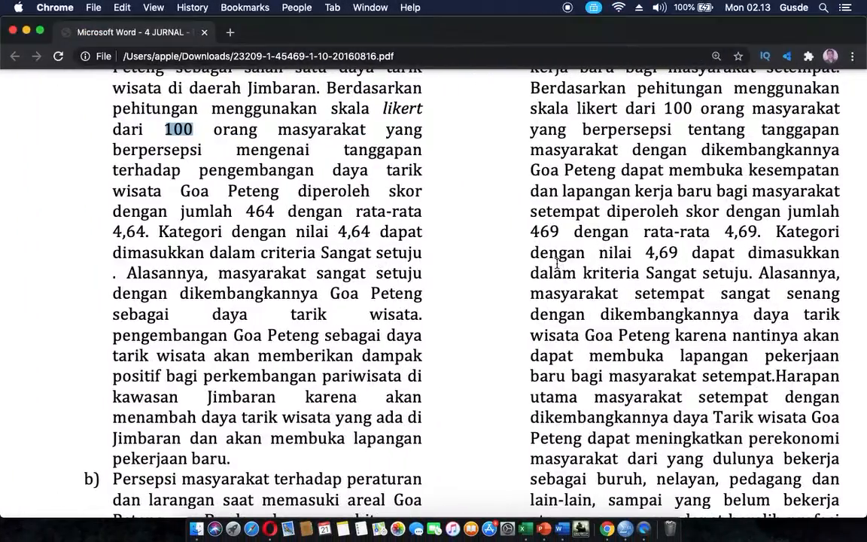
key(super+Tab)
On the Analisis Deskriptif sheet, replace the indicator descriptions in A5, A6 and A7 with P!, P2 and P3.
click(410, 517)
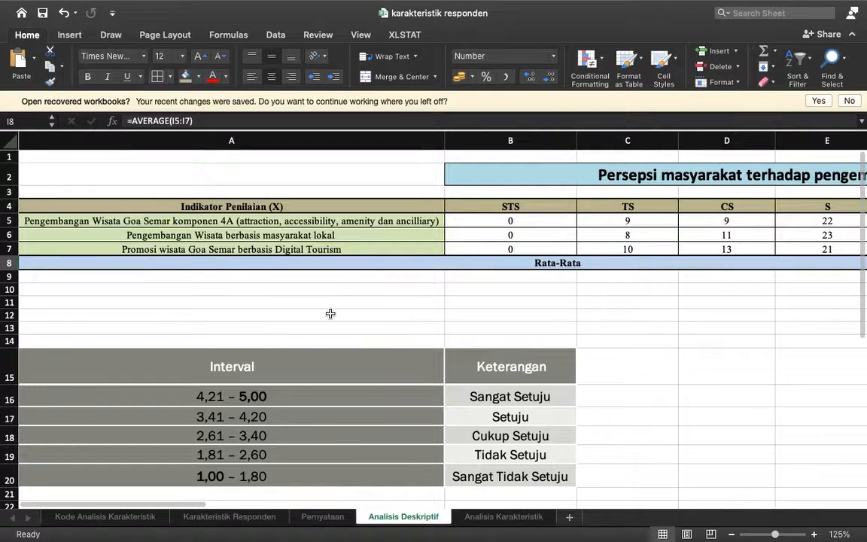
scroll(271, 260, down, 1)
drag(271, 213, 213, 213)
scroll(466, 185, up, 1)
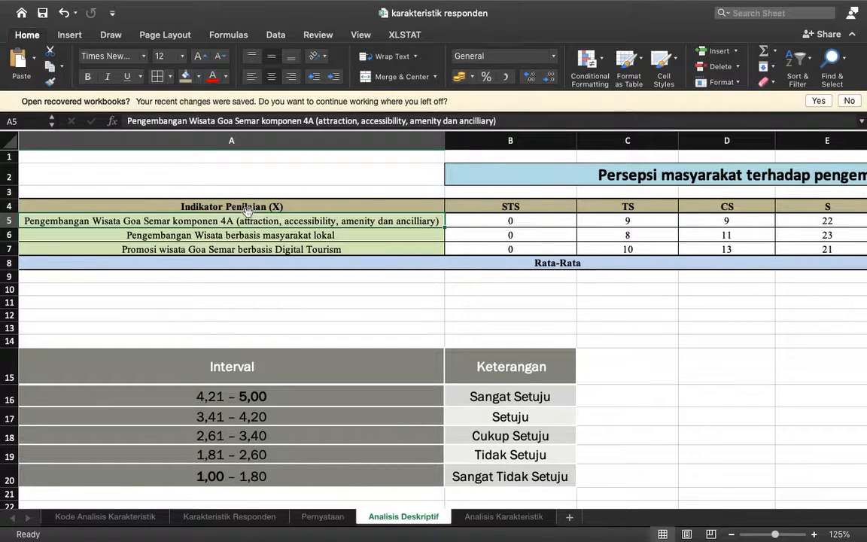
text(Pl)
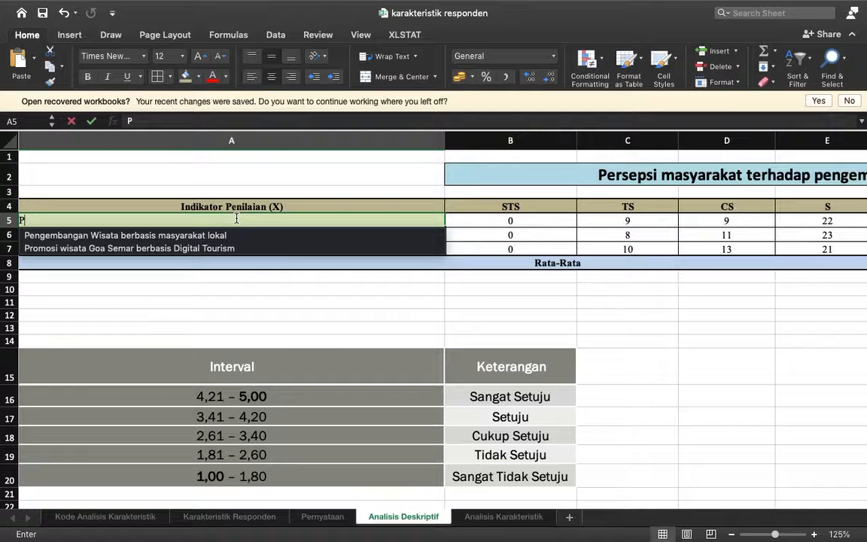
key(Return)
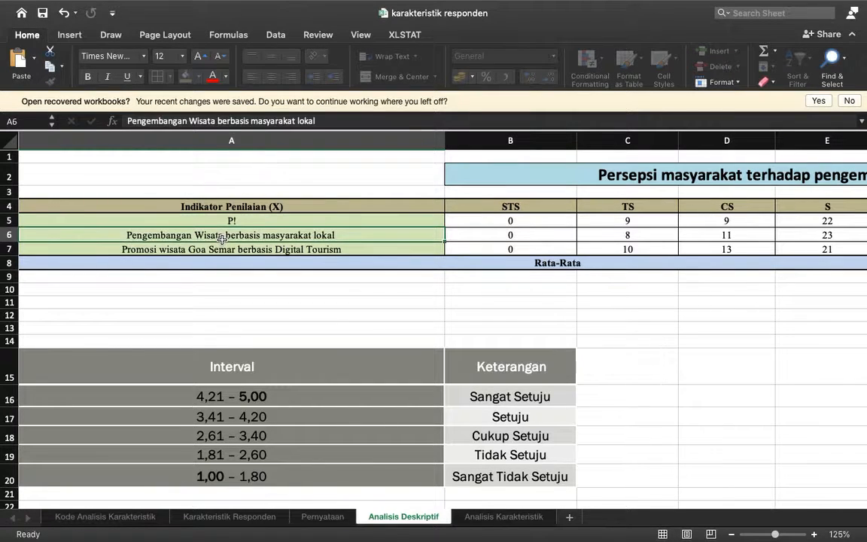
text(P@)
key(BackSpace)
text(2)
scroll(214, 248, down, 1)
key(Return)
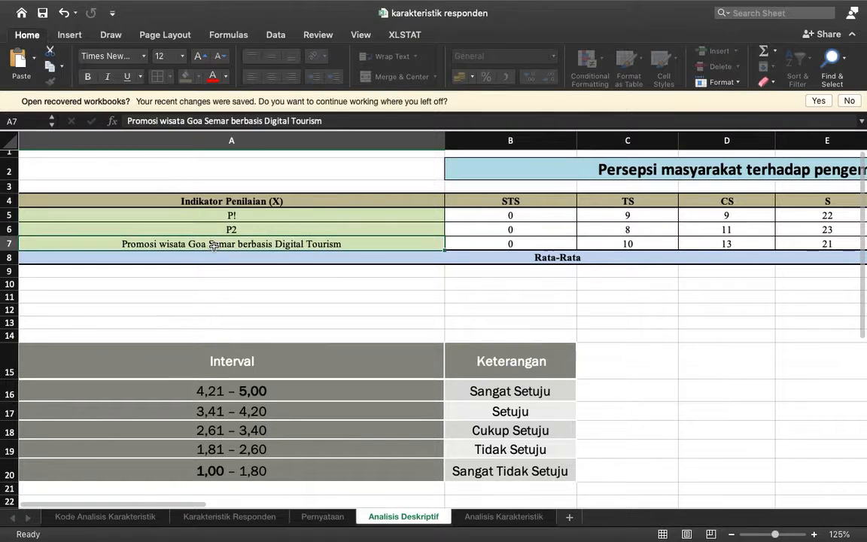
text(P3)
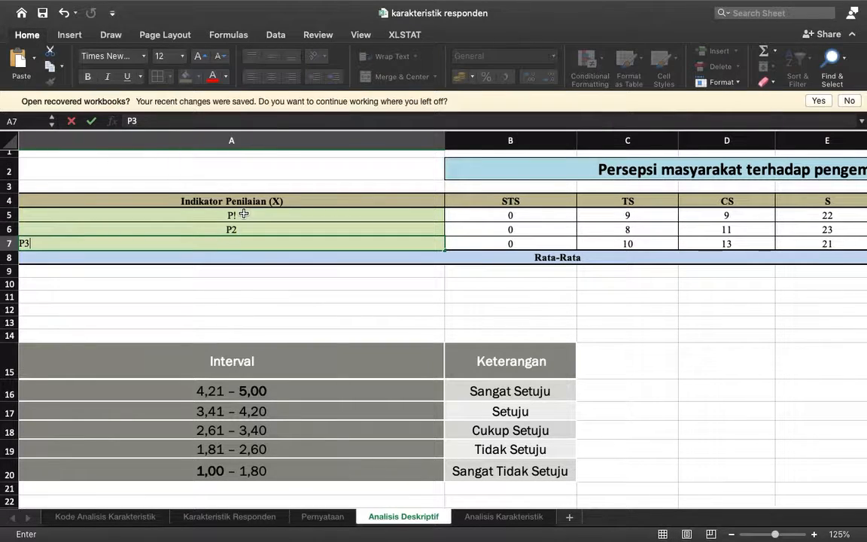
Correct the indicator label in A5 to P1.
double_click(243, 215)
key(BackSpace)
text(1)
key(Return)
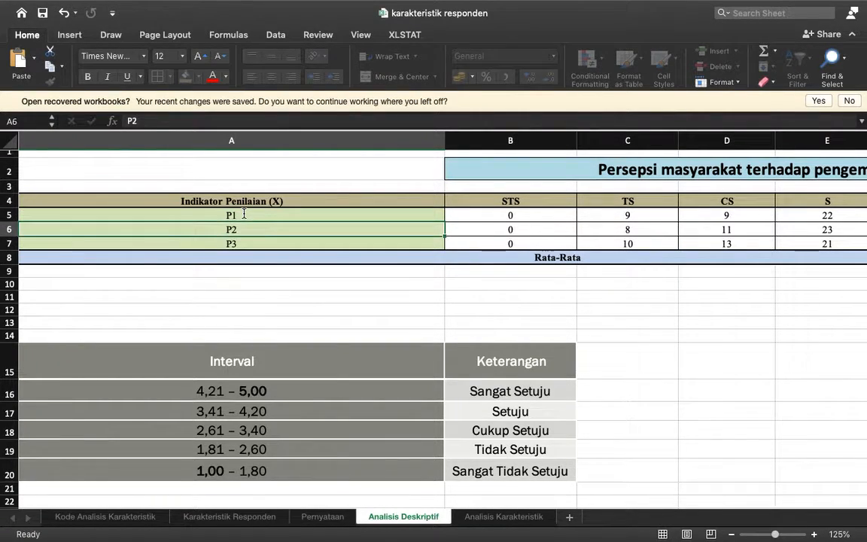
Examine the response counts, SKOR, N, RATA-RATA and KATAGORI values of P1 to P3 and the overall average row.
scroll(281, 234, right, 10)
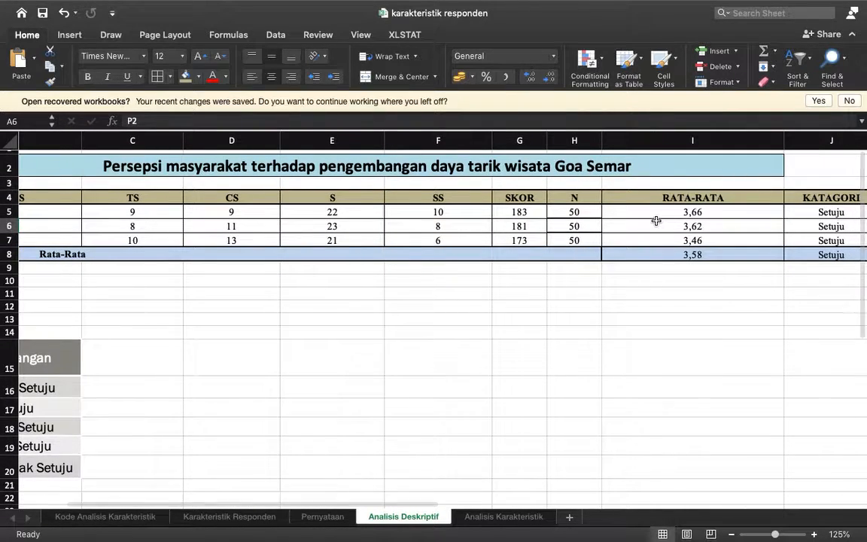
scroll(656, 221, left, 3)
scroll(656, 221, left, 3)
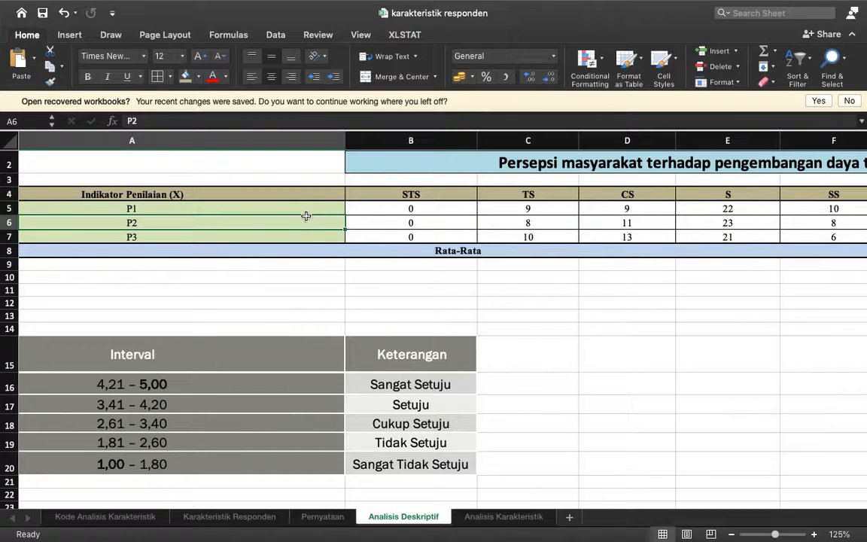
scroll(304, 204, right, 5)
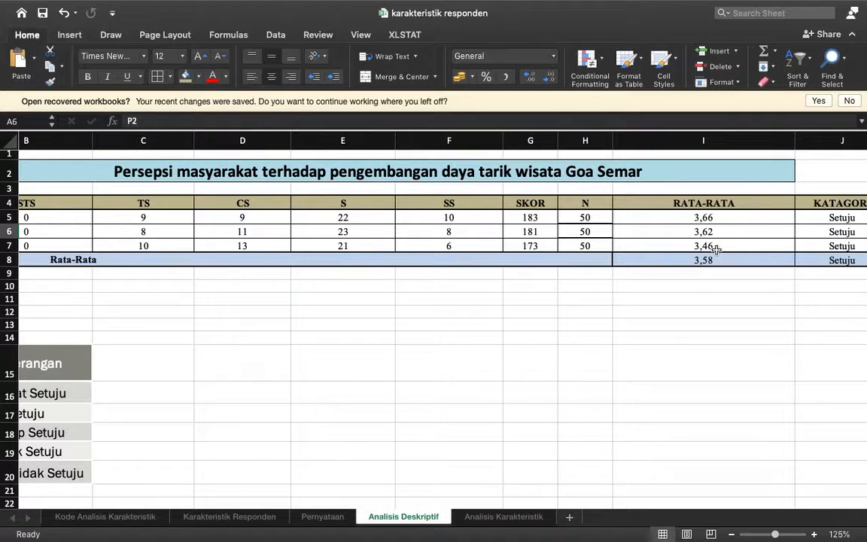
scroll(707, 226, left, 5)
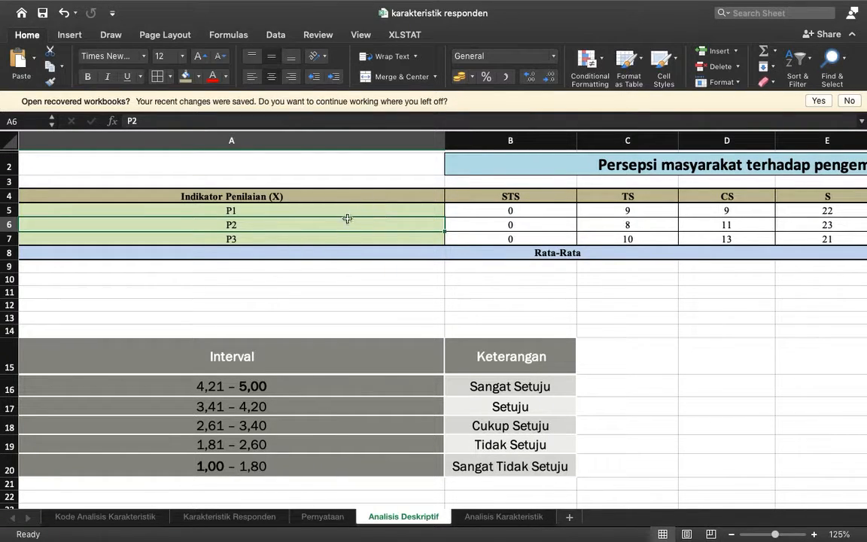
Review the respondents' answers for Persepsi 1 to Persepsi 4 on the Pernyataan sheet.
click(320, 517)
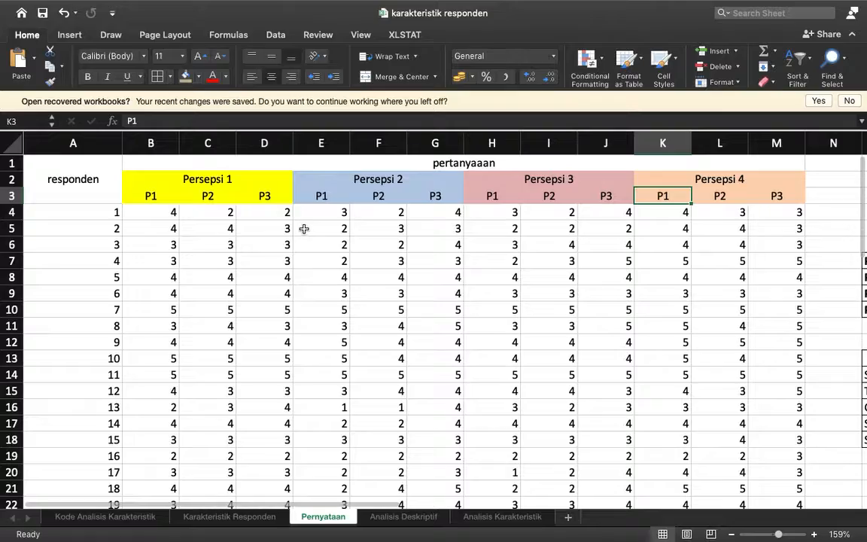
scroll(352, 179, down, 15)
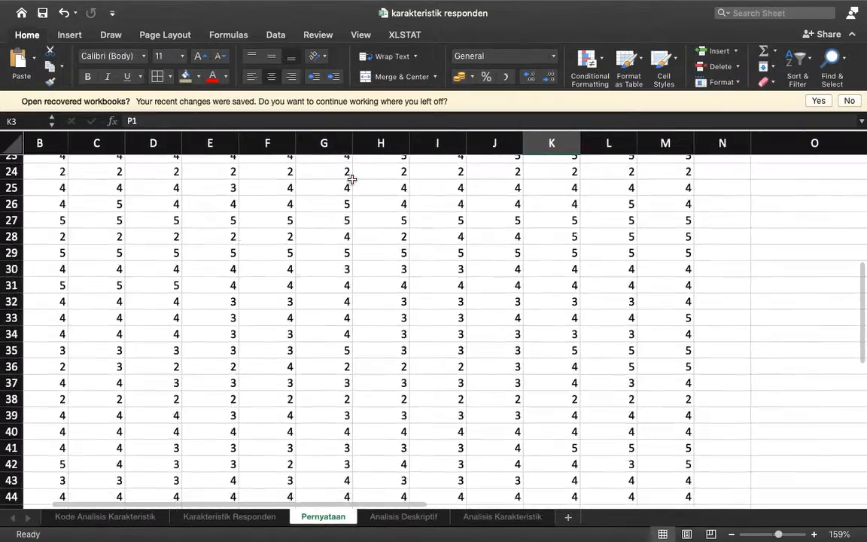
scroll(352, 179, down, 3)
scroll(352, 179, up, 20)
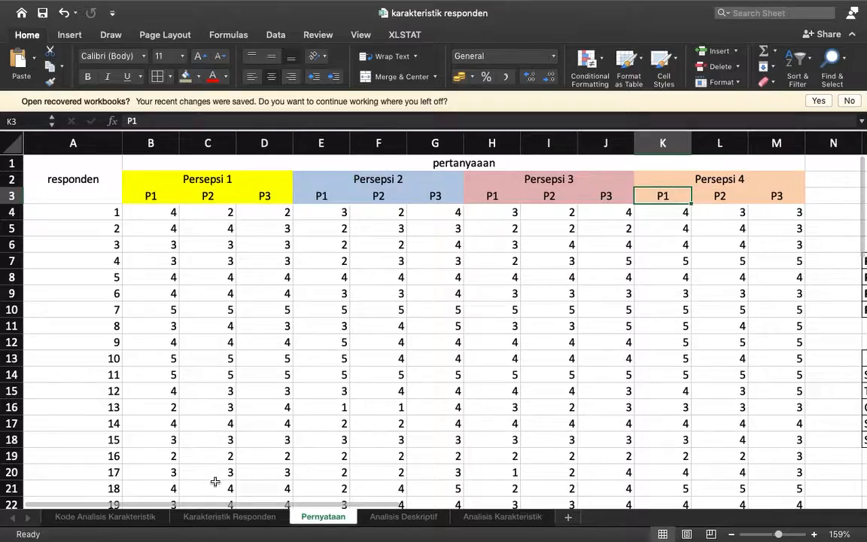
Review the respondent characteristics and their codes on the Karakteristik Responden sheet.
click(210, 518)
scroll(233, 298, left, 6)
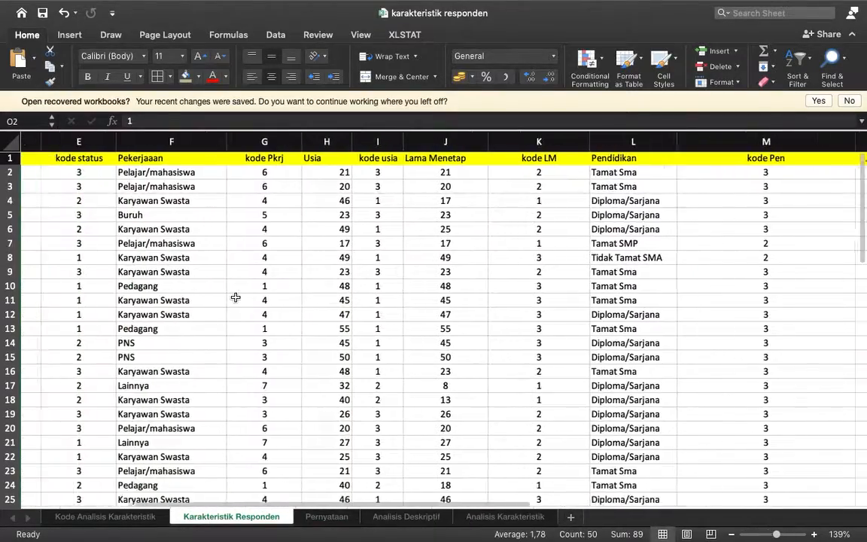
scroll(236, 298, left, 3)
scroll(236, 298, down, 7)
scroll(236, 298, up, 6)
scroll(236, 298, up, 2)
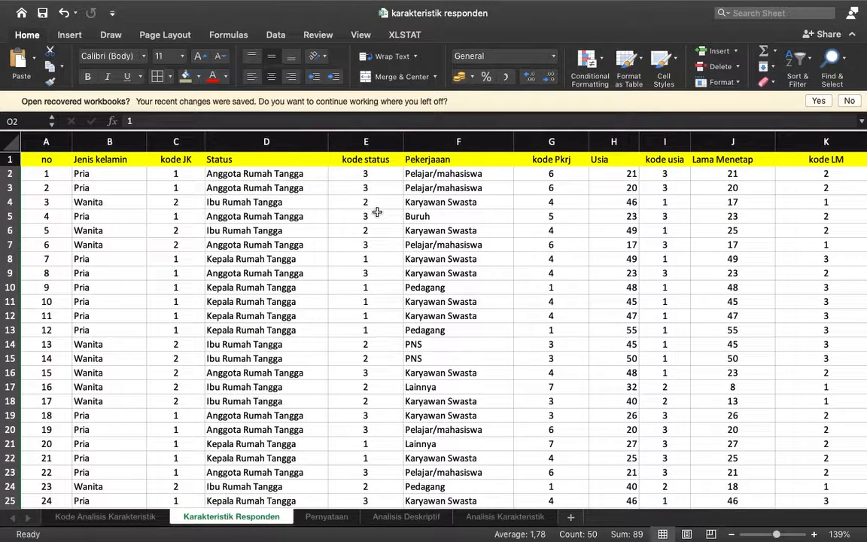
Recheck the Persepsi groups on the Pernyataan sheet, and return to the Analisis Deskriptif table to inspect its columns.
click(336, 519)
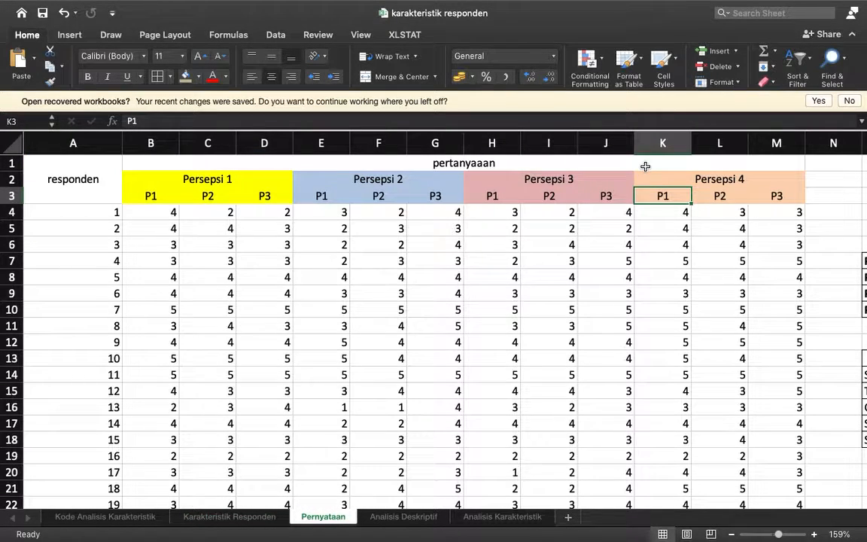
click(405, 517)
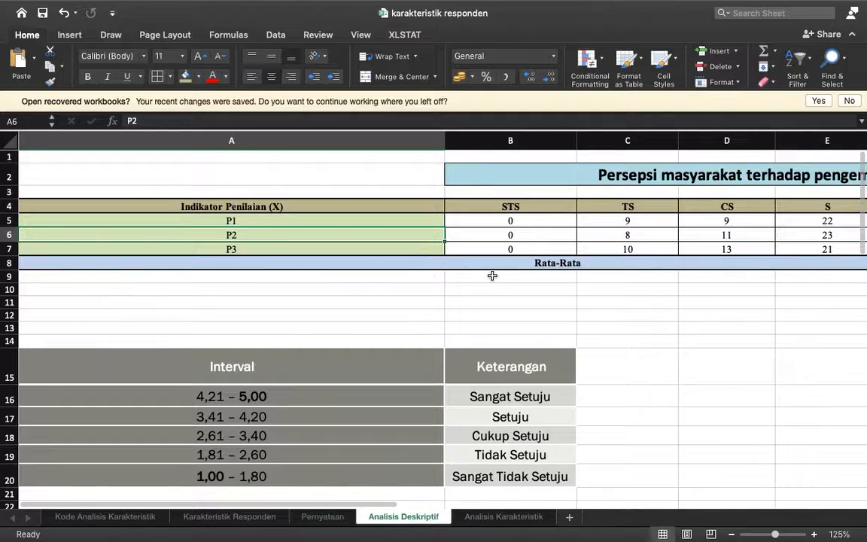
scroll(348, 269, right, 10)
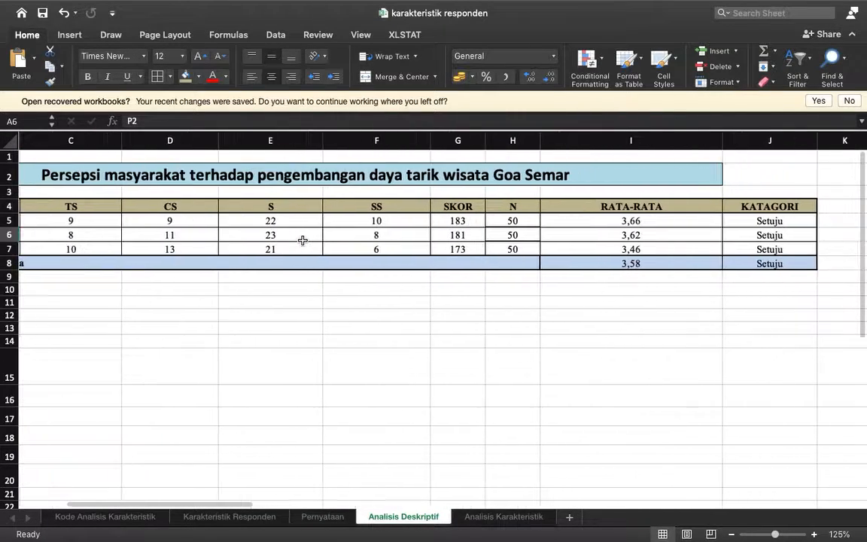
scroll(301, 240, left, 10)
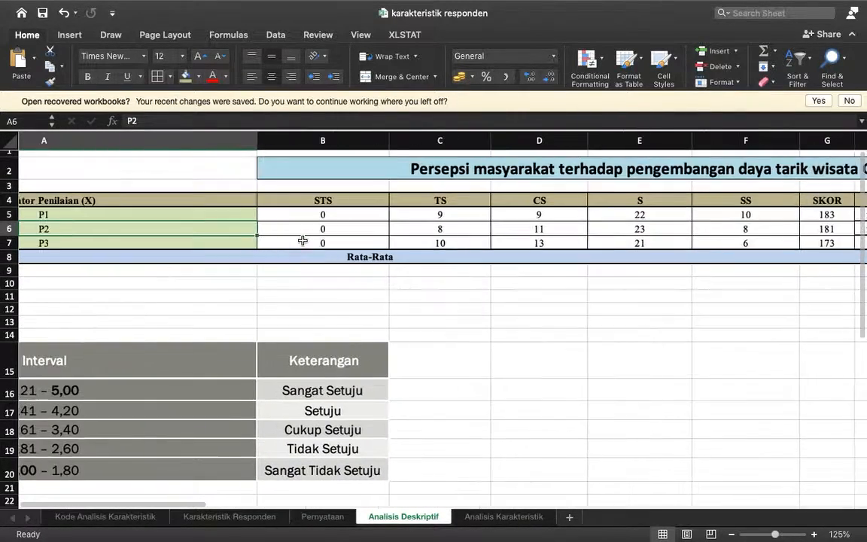
Switch to the Word document and review the characteristics table, the gender chart with its interpretation, and the frequency table.
key(ctrl+Up)
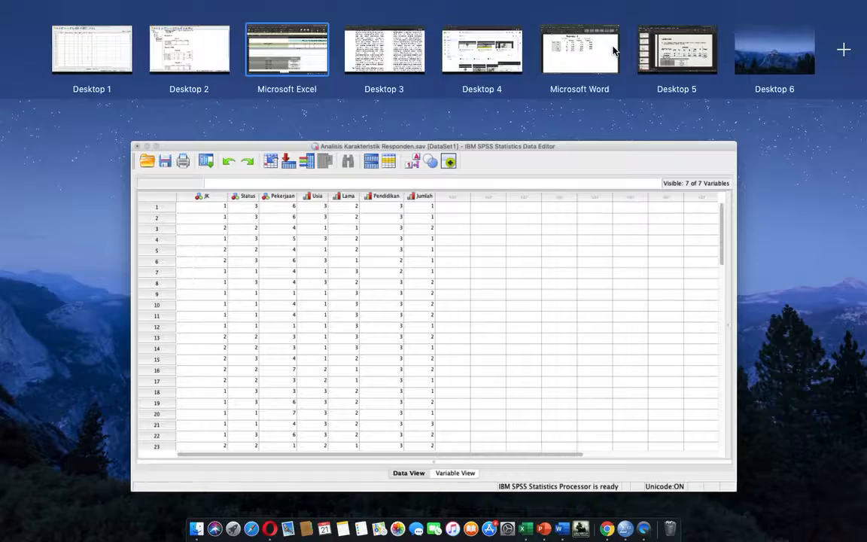
click(554, 48)
scroll(444, 200, up, 15)
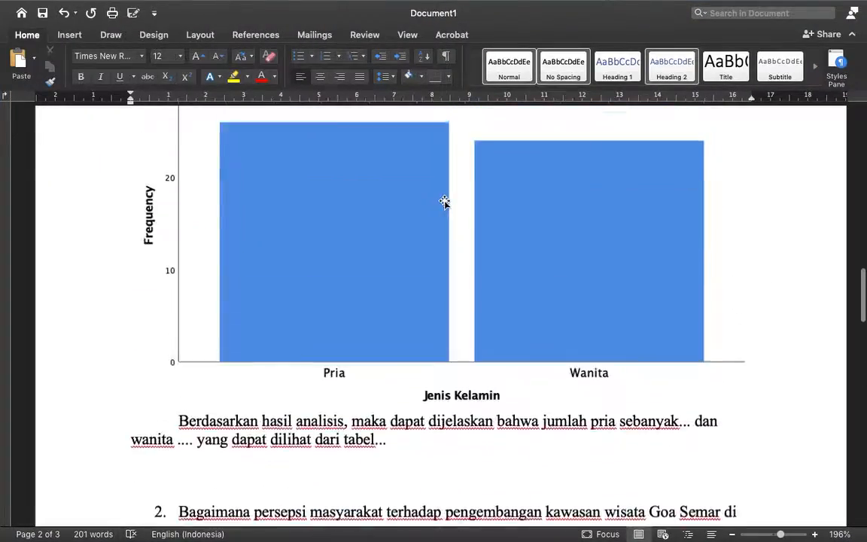
scroll(443, 201, up, 3)
scroll(444, 200, down, 8)
scroll(444, 200, up, 5)
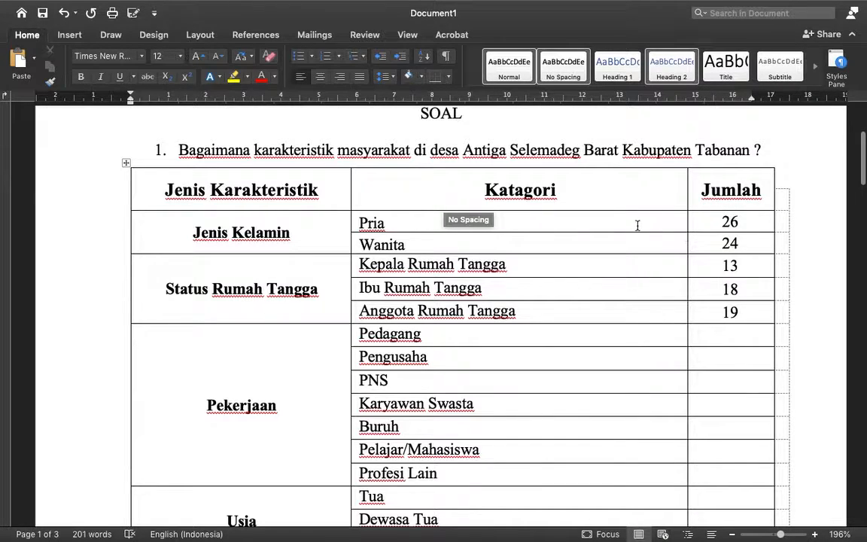
scroll(592, 286, down, 20)
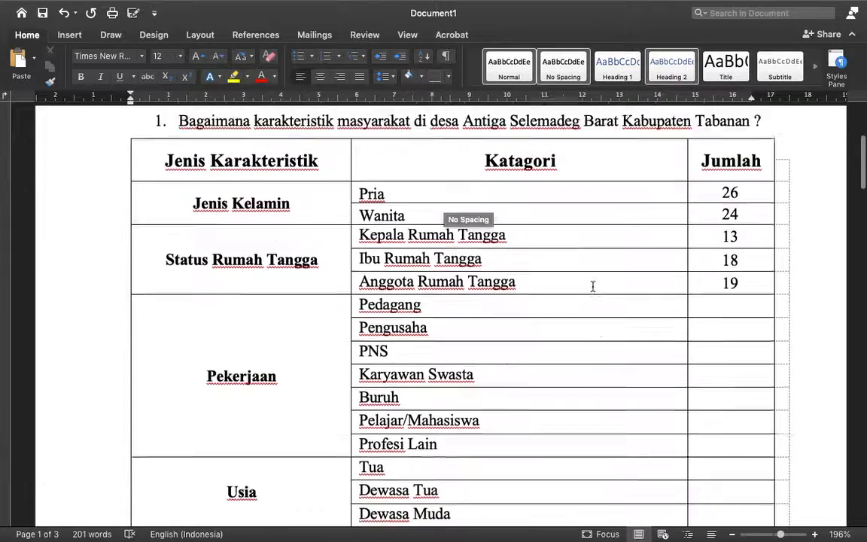
scroll(593, 286, up, 5)
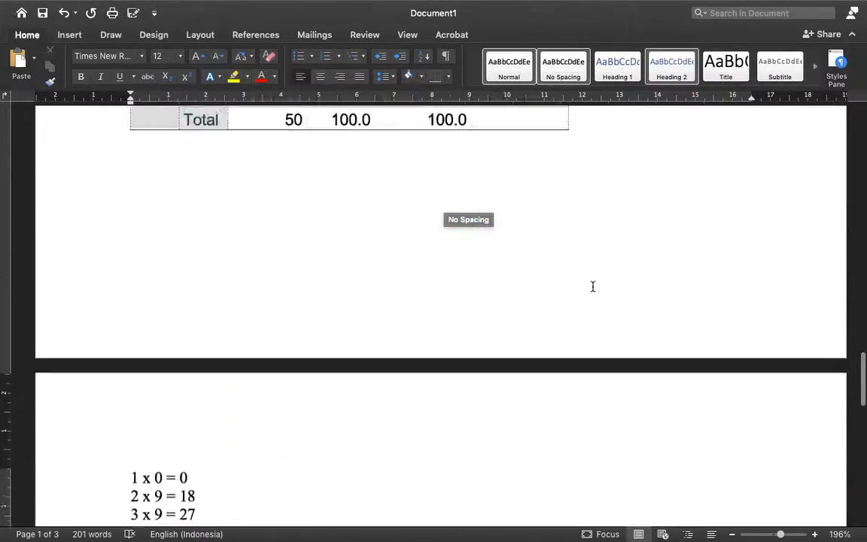
Glance at the Excel workbook, return to the Word document, and examine the second research question and the title on page 1.
key(ctrl+Up)
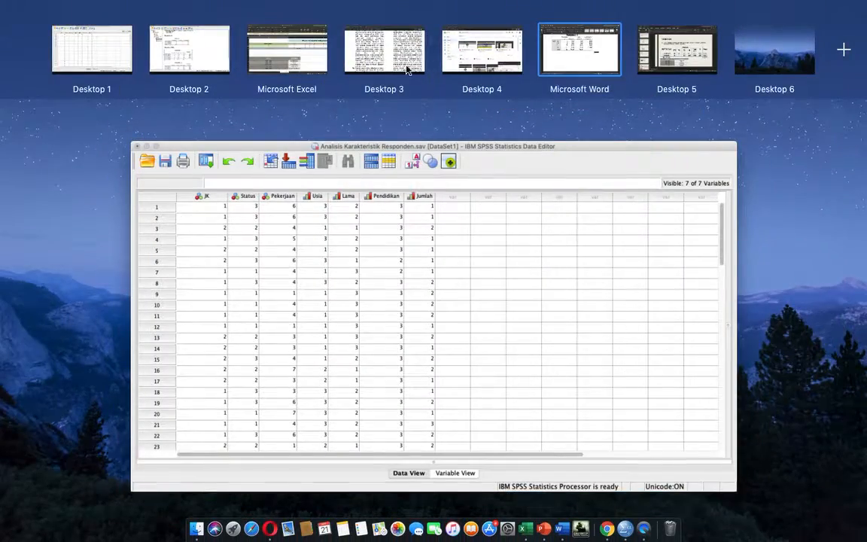
click(292, 52)
key(ctrl+Up)
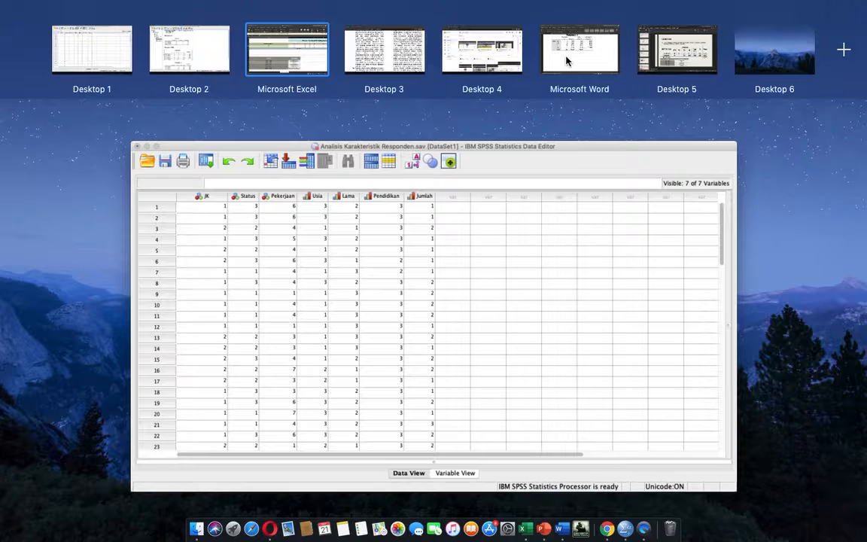
click(567, 61)
scroll(396, 198, up, 5)
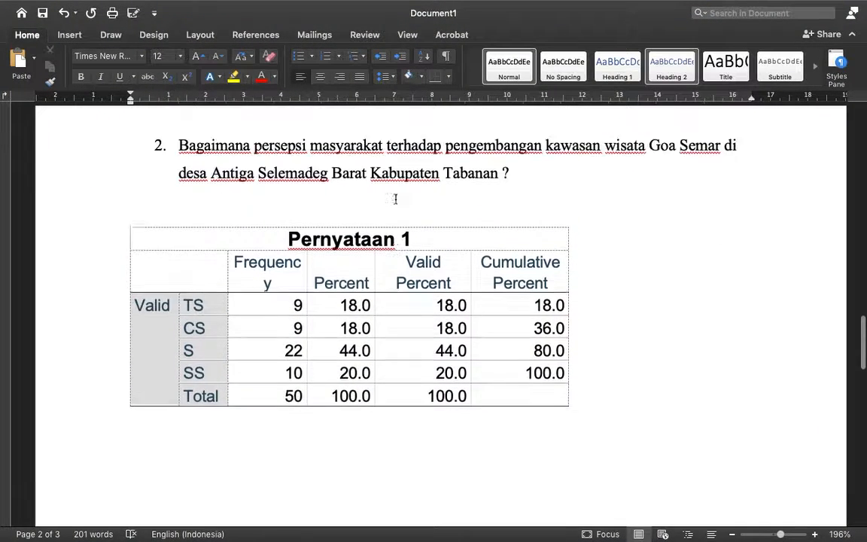
scroll(395, 198, up, 3)
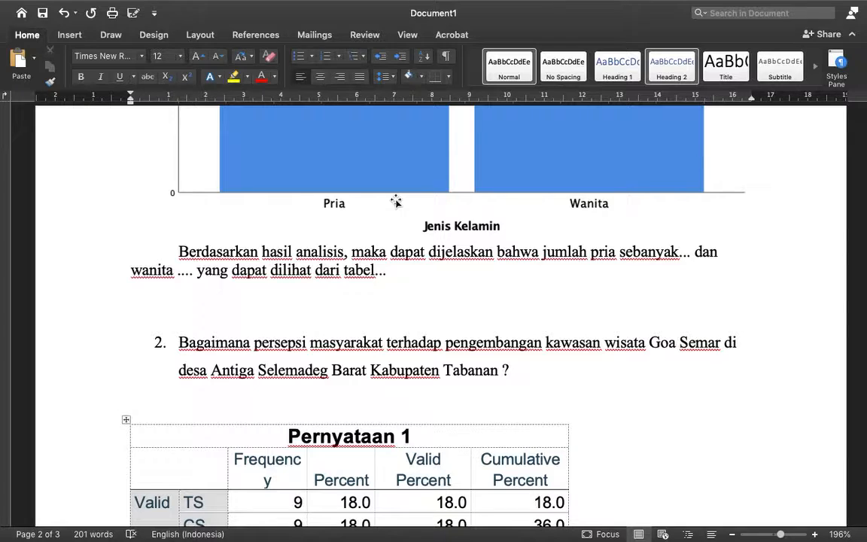
scroll(369, 198, up, 15)
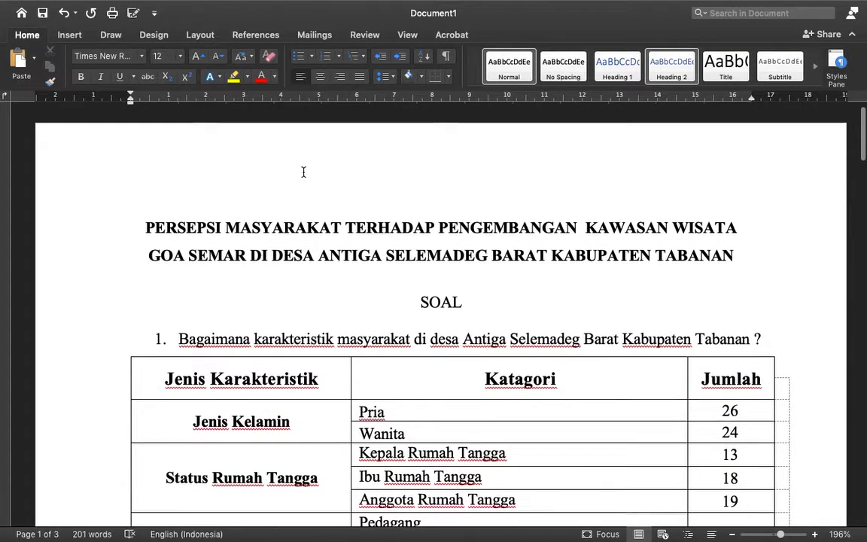
mouse_move(158, 3)
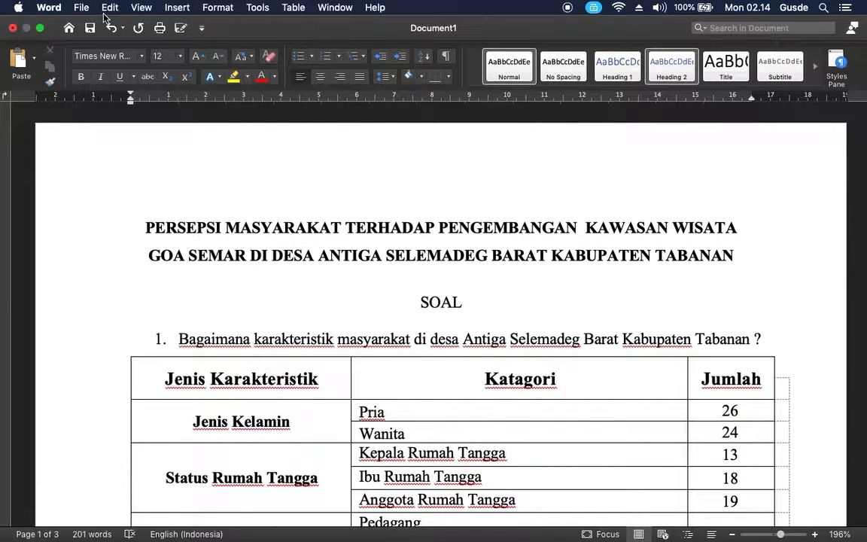